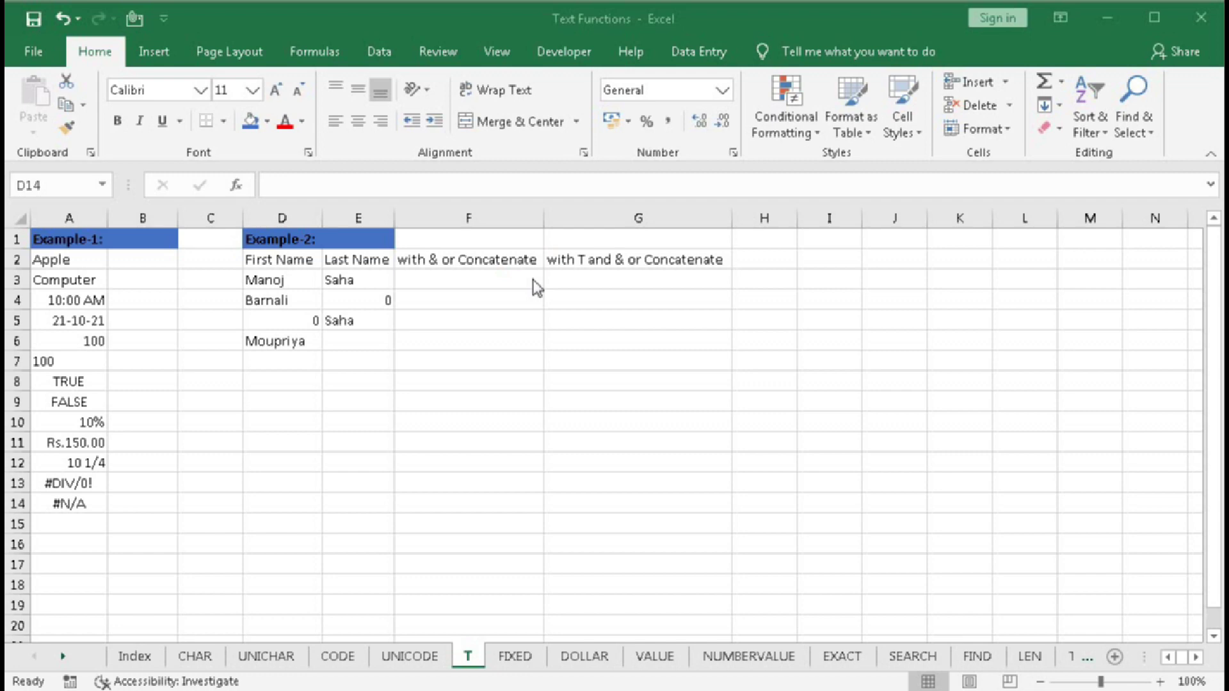
Step: Start an empty =T() formula in D14 and open its Function Arguments dialog, moved aside
{"action": "type", "text": "=t"}
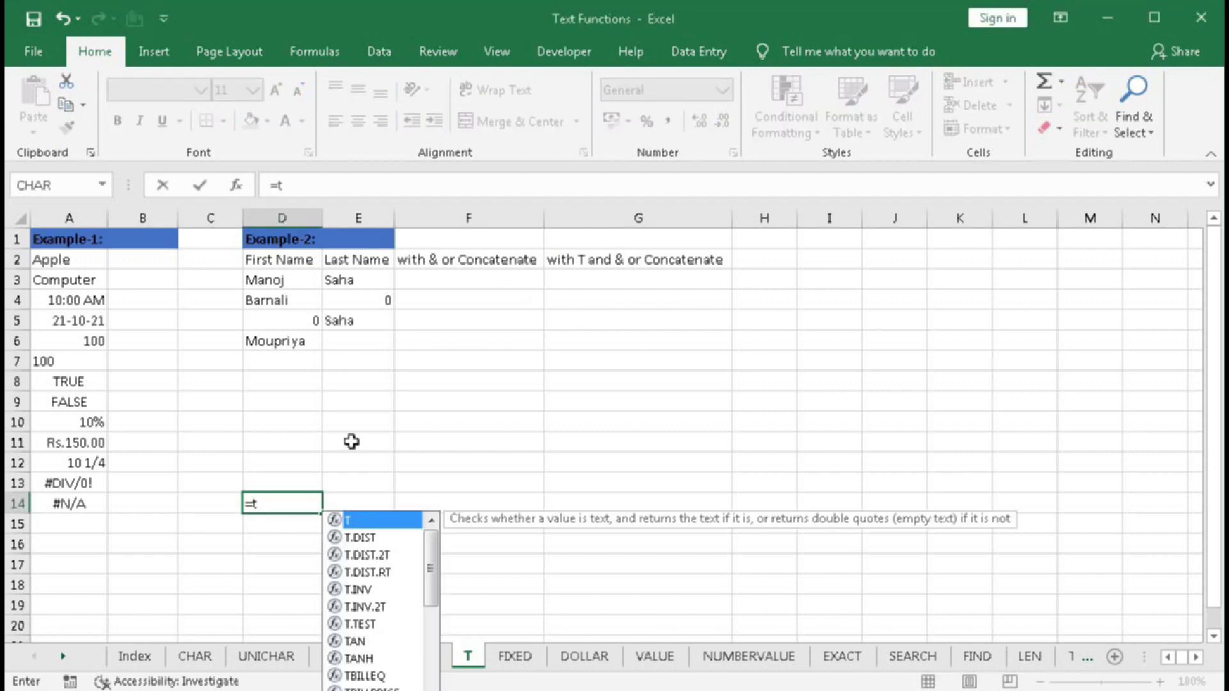
{"action": "key", "text": "Tab"}
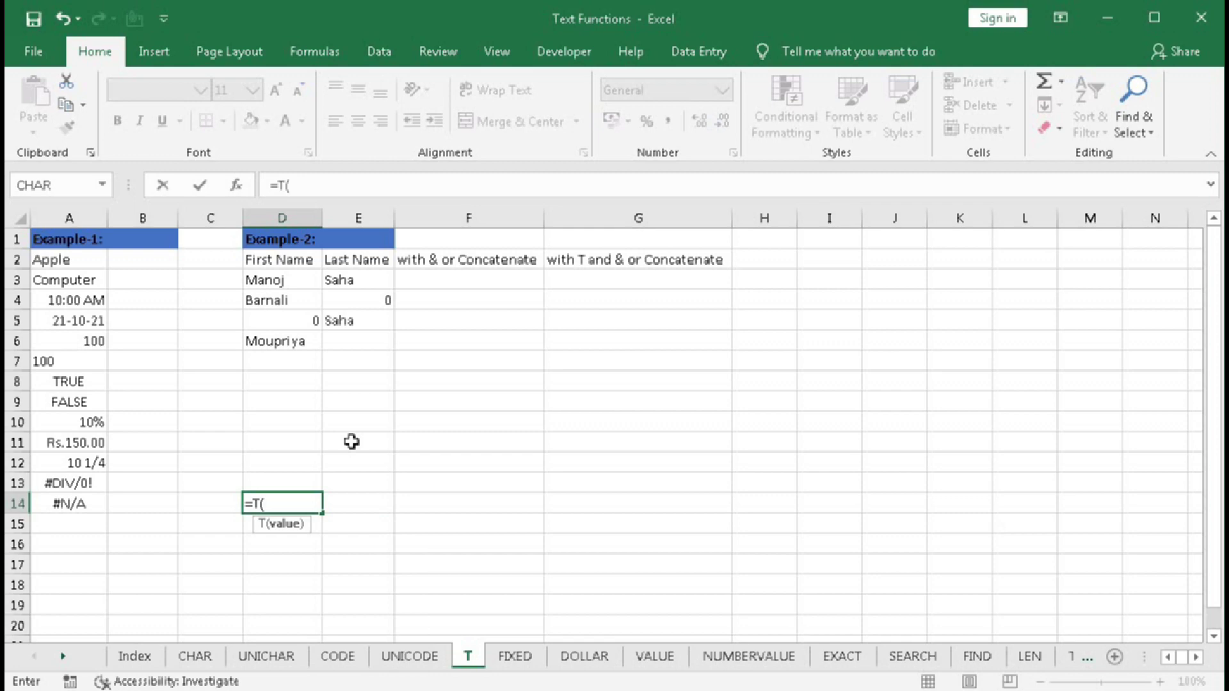
{"action": "left_click", "coordinate": [237, 187]}
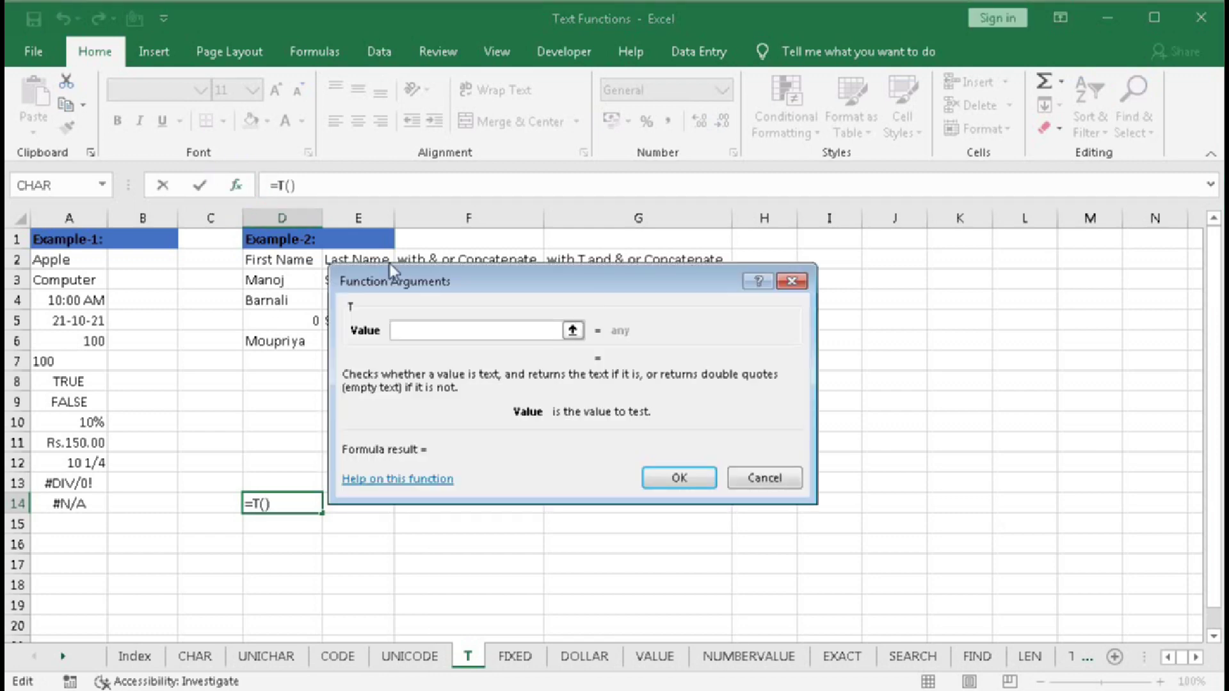
{"action": "left_click_drag", "start_coordinate": [428, 278], "coordinate": [511, 282]}
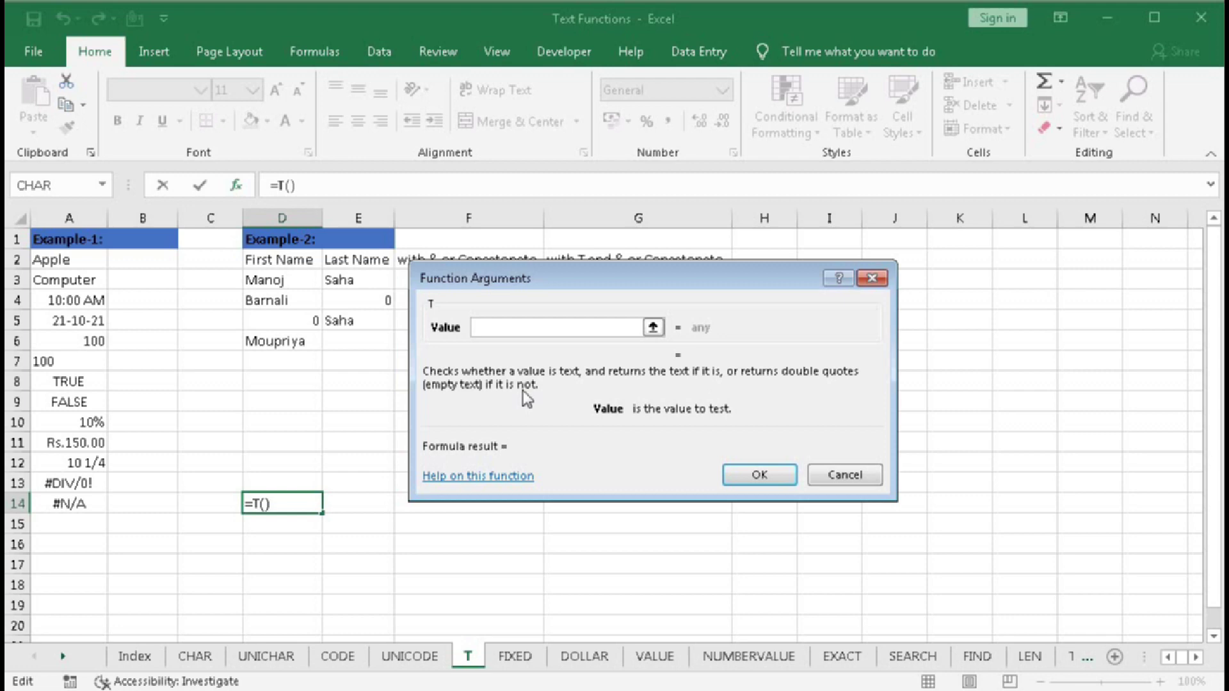
Step: Discard the D14 formula and enter =T(A2) in B2, which shows Apple
{"action": "left_click", "coordinate": [837, 479]}
{"action": "left_click", "coordinate": [132, 262]}
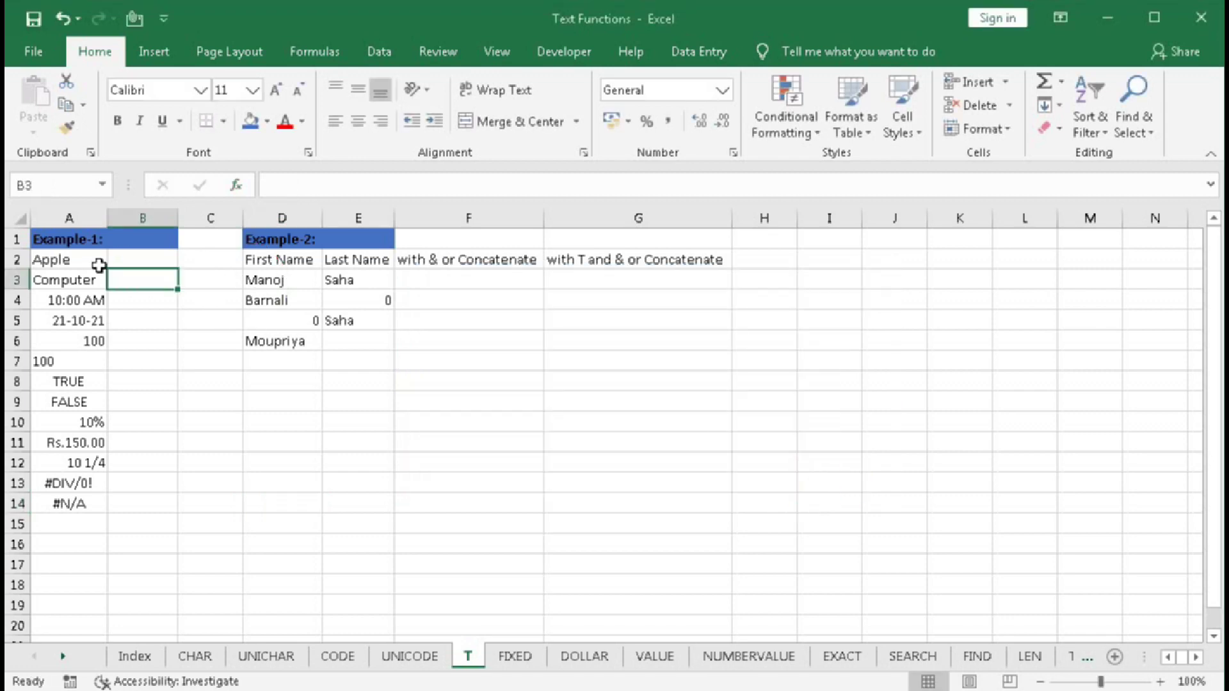
{"action": "type", "text": "=T("}
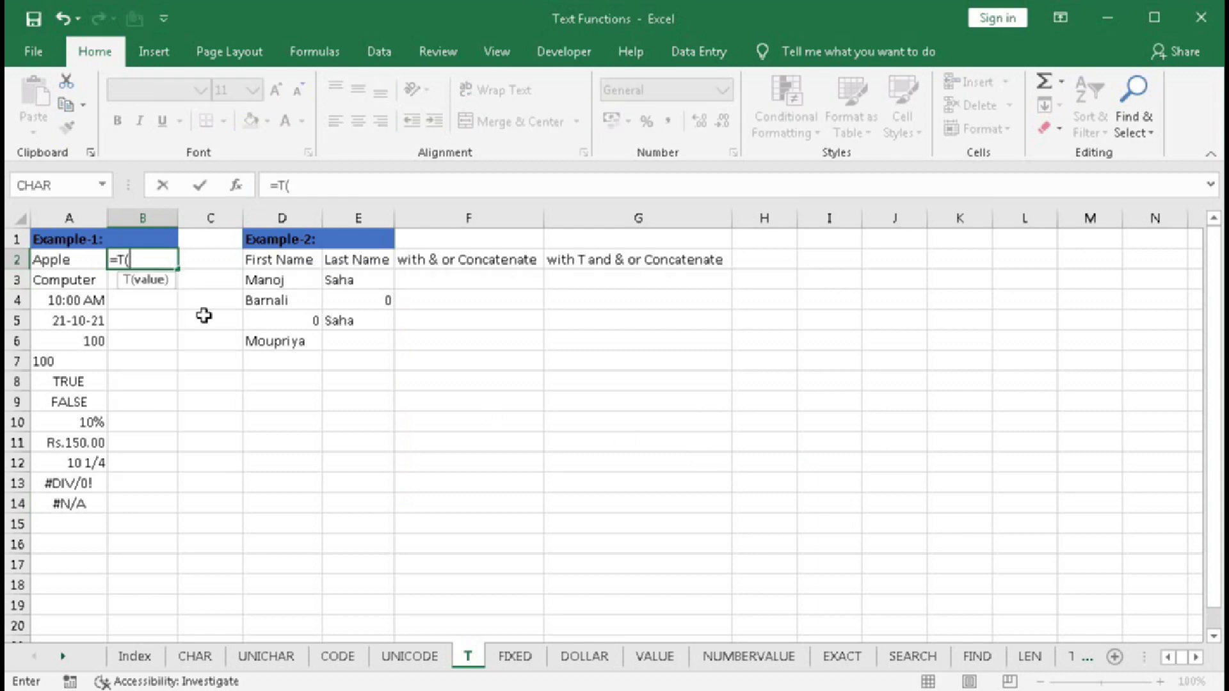
{"action": "left_click", "coordinate": [67, 263]}
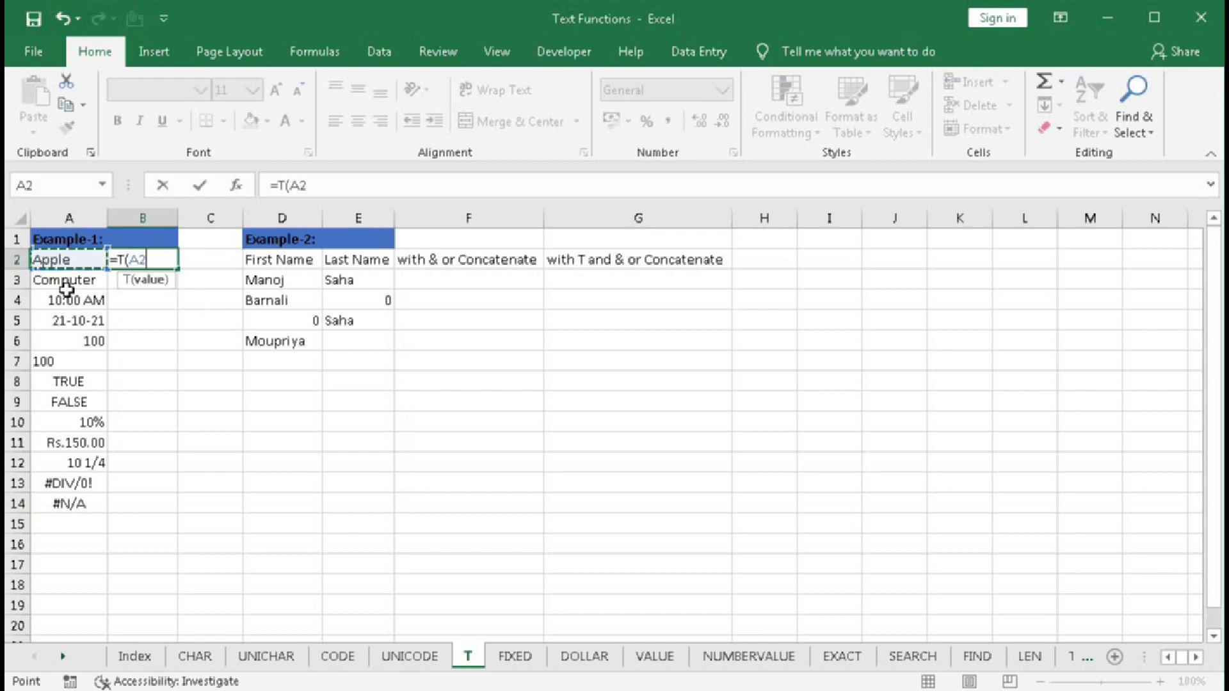
{"action": "type", "text": ")"}
{"action": "key", "text": "Return"}
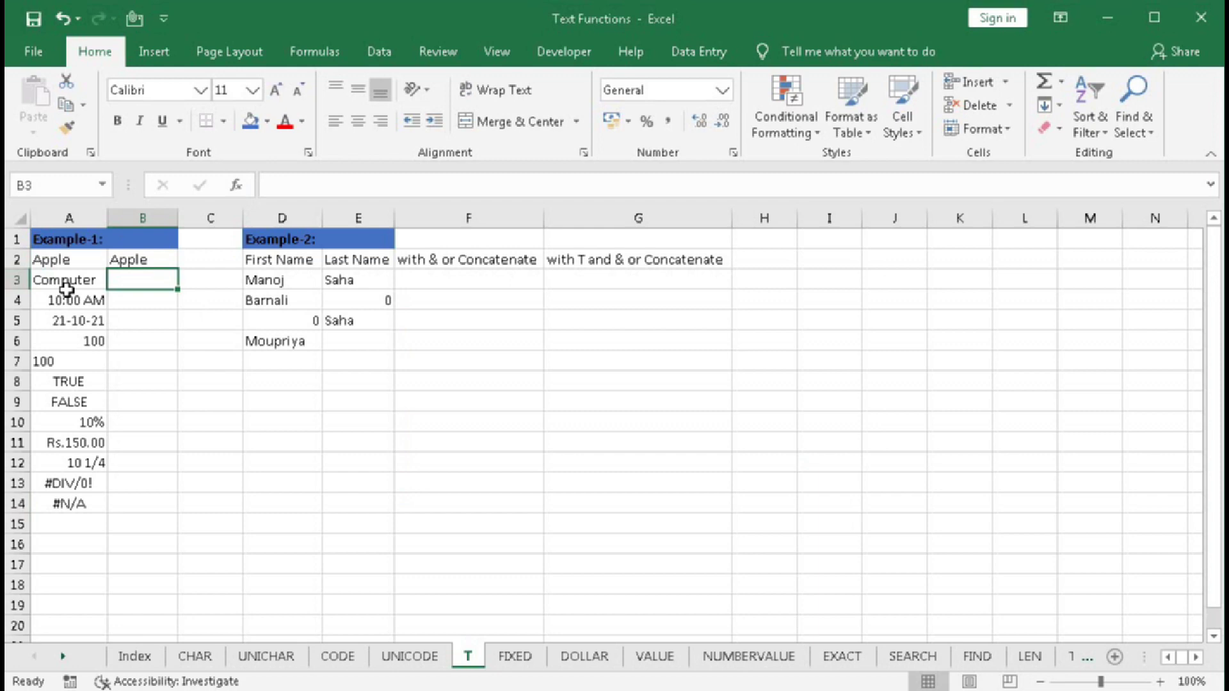
Step: Fill the =T(A2) formula to B4, check the blank time result, then extend it to B14
{"action": "left_click", "coordinate": [56, 261]}
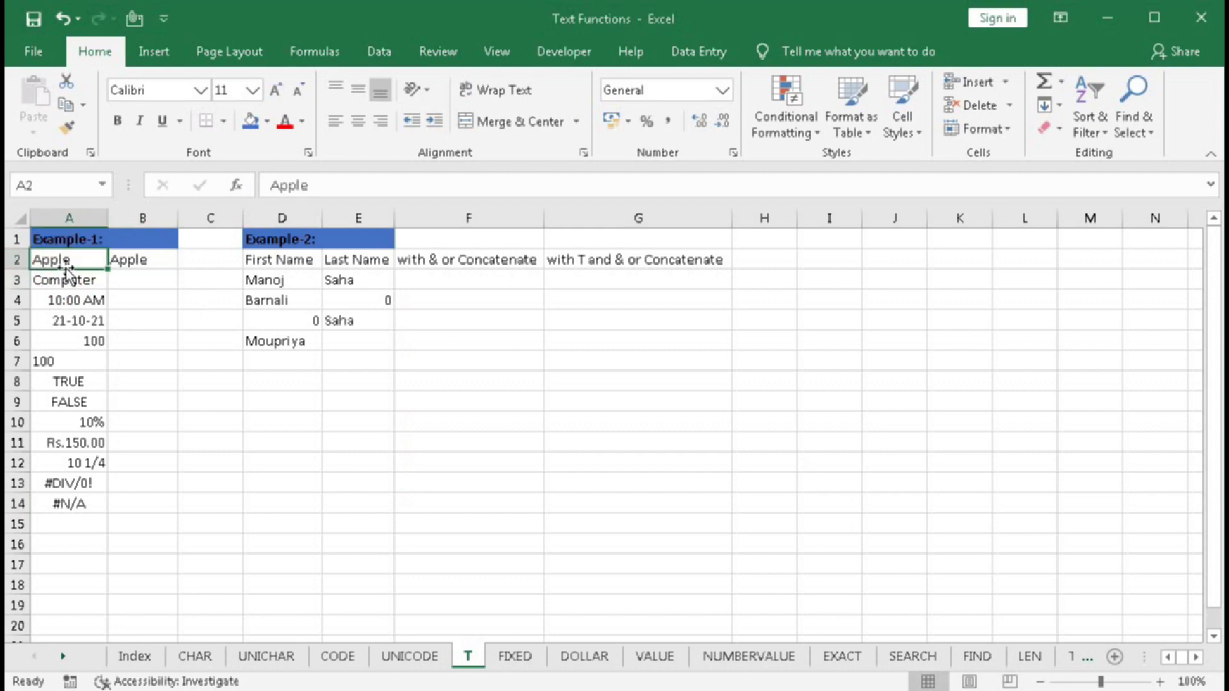
{"action": "left_click", "coordinate": [174, 264]}
{"action": "left_click_drag", "start_coordinate": [180, 268], "coordinate": [185, 313]}
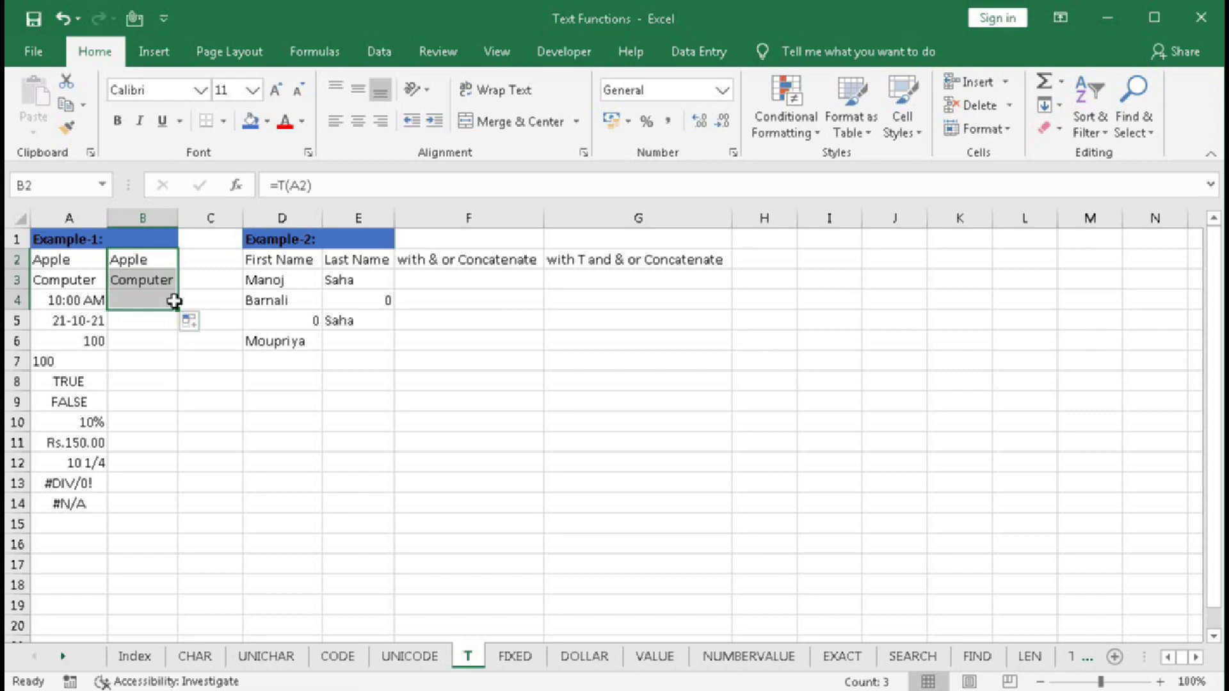
{"action": "left_click", "coordinate": [156, 284]}
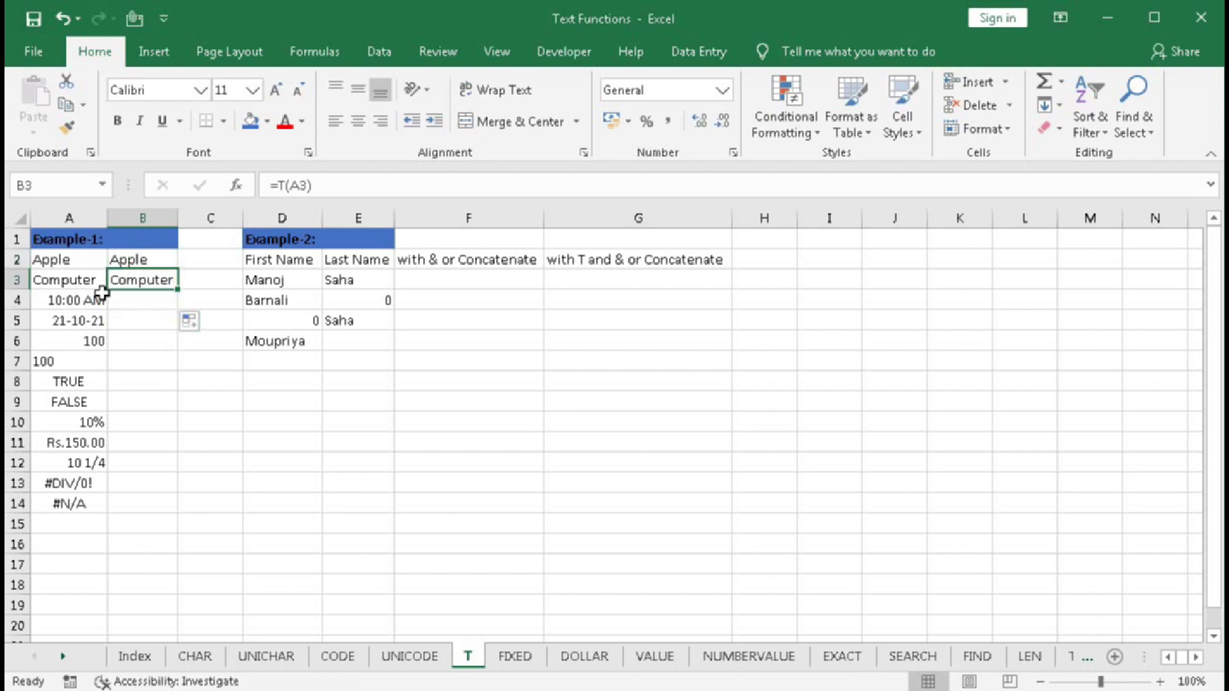
{"action": "left_click", "coordinate": [125, 304]}
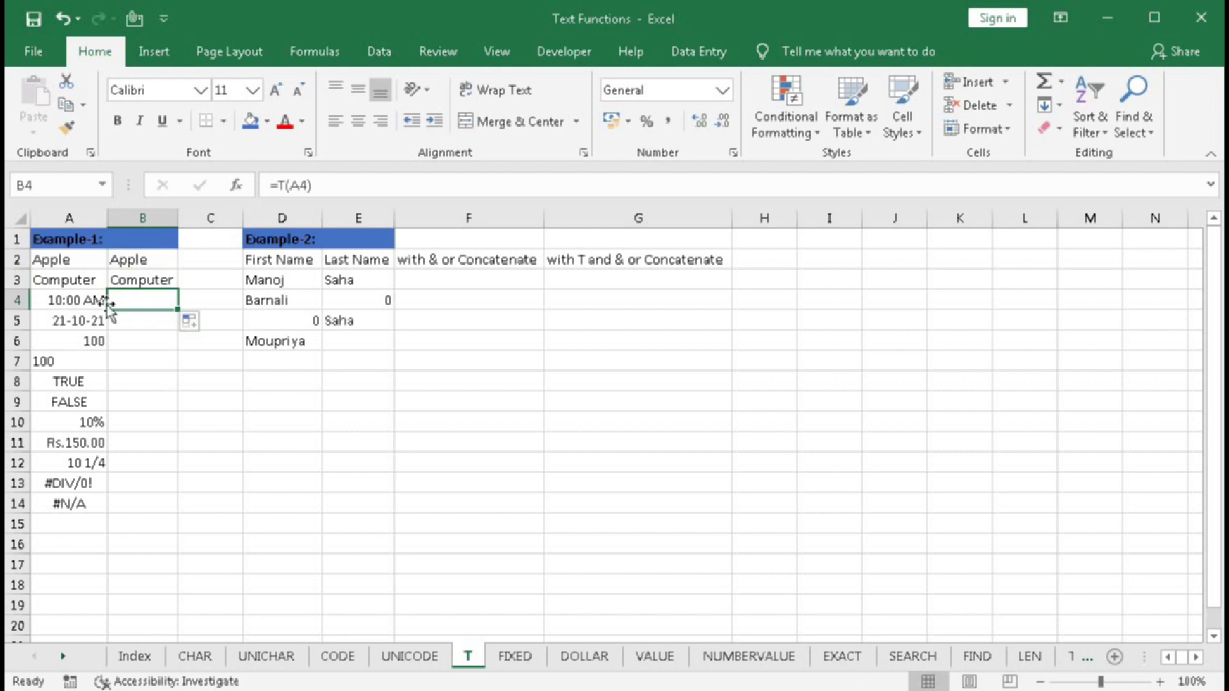
{"action": "left_click", "coordinate": [96, 302]}
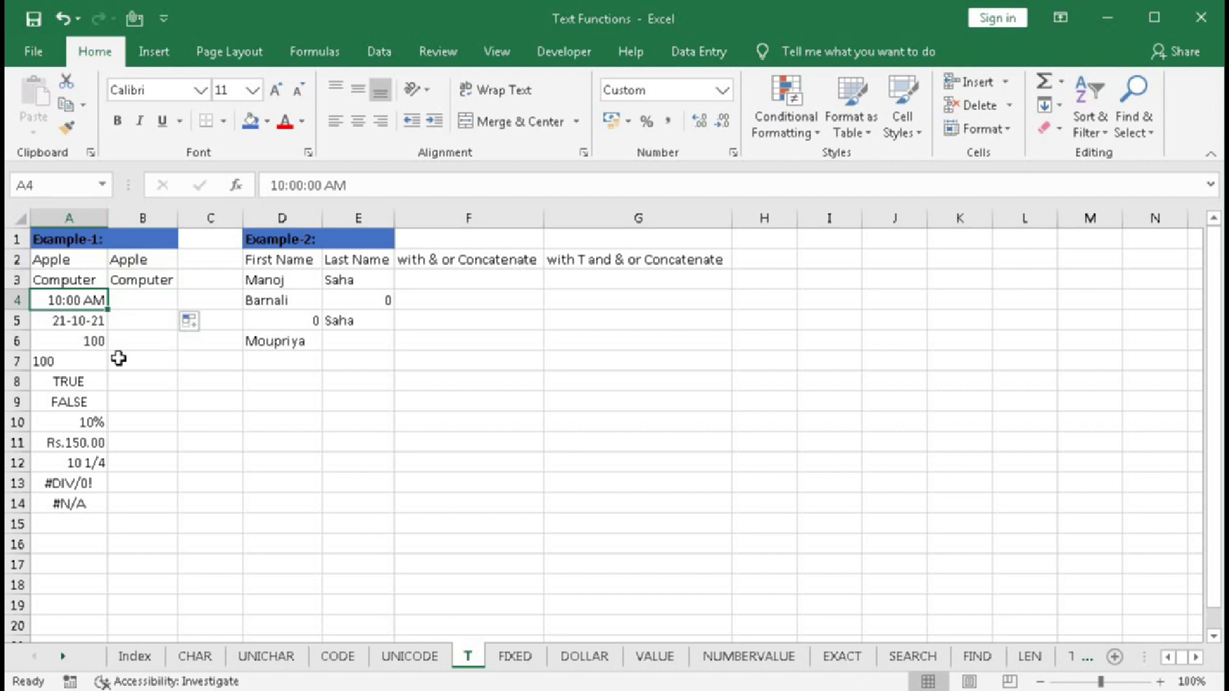
{"action": "left_click", "coordinate": [132, 301]}
{"action": "left_click_drag", "start_coordinate": [172, 306], "coordinate": [171, 509]}
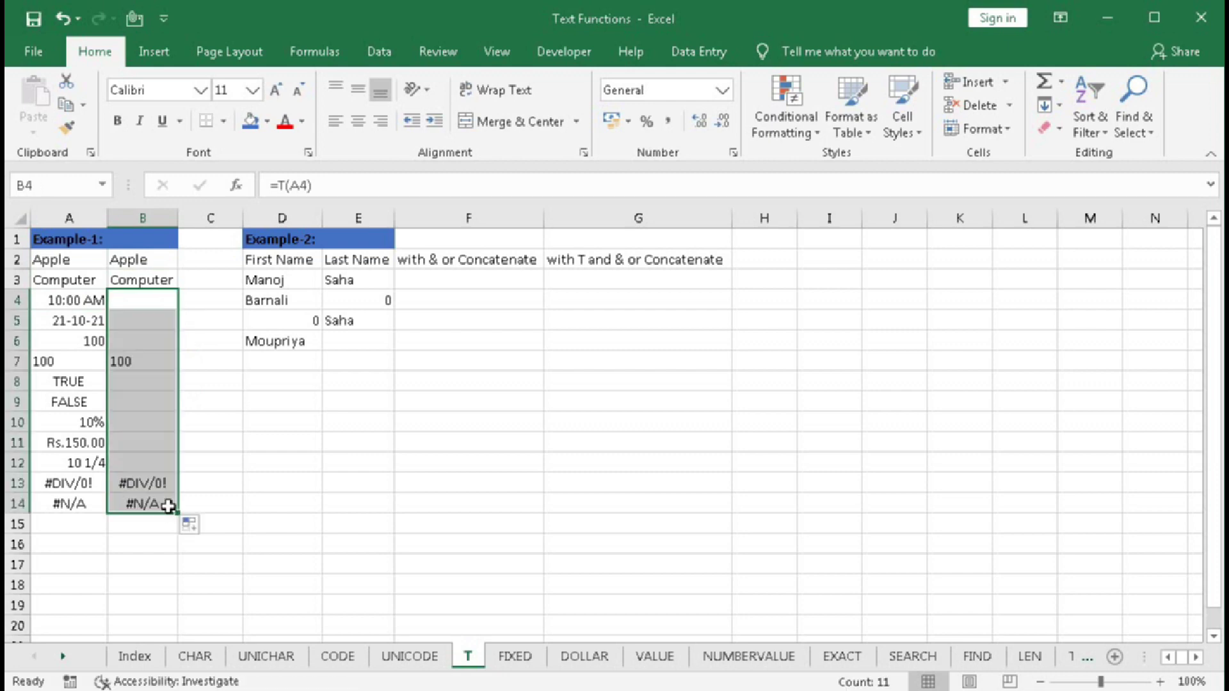
Step: Compare the T results for the date, number and text 100 in rows 5–7
{"action": "left_click", "coordinate": [72, 322]}
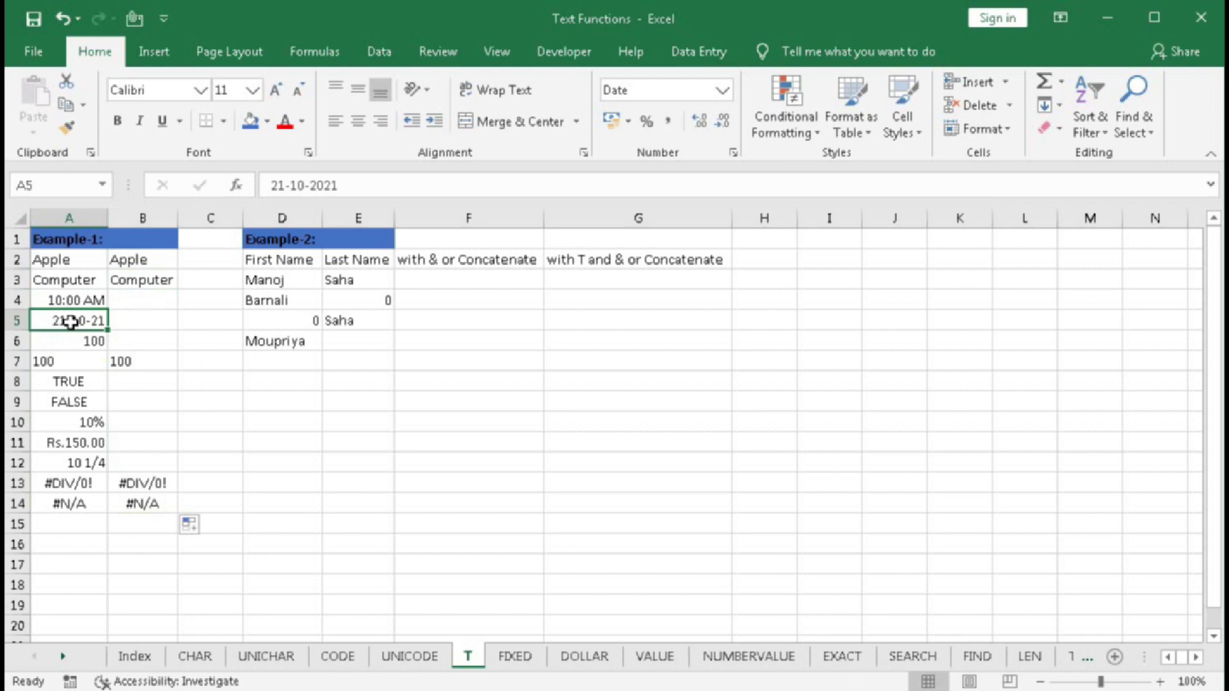
{"action": "left_click", "coordinate": [128, 322]}
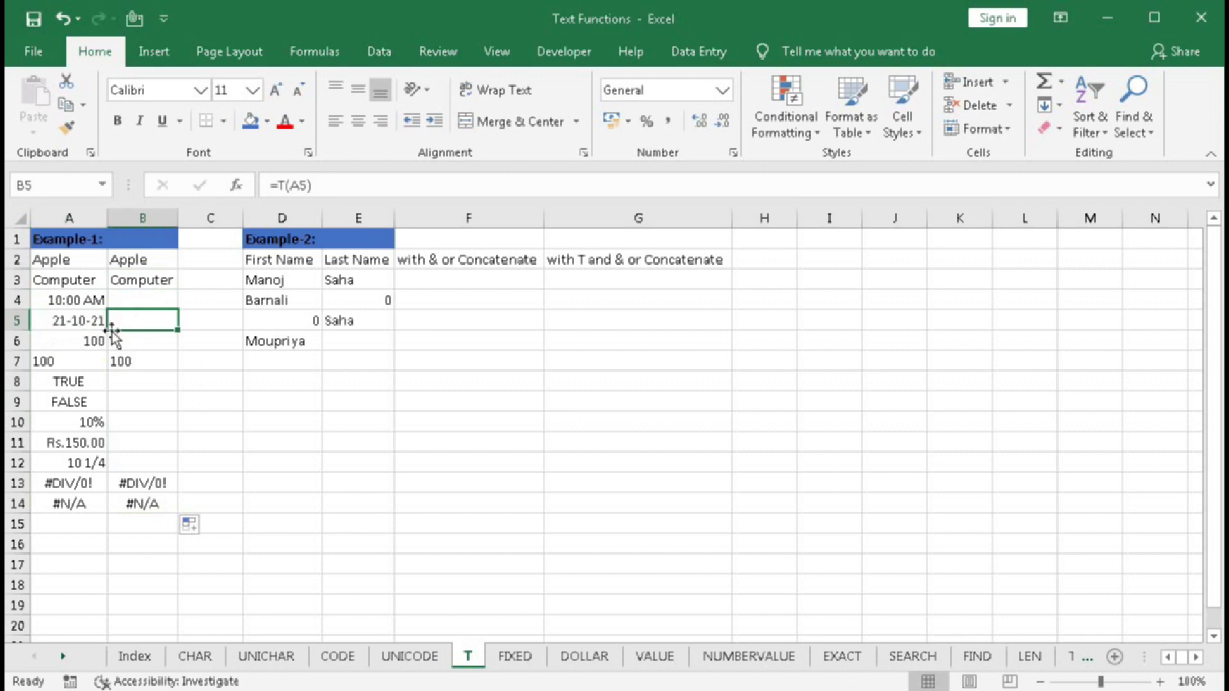
{"action": "left_click", "coordinate": [83, 341]}
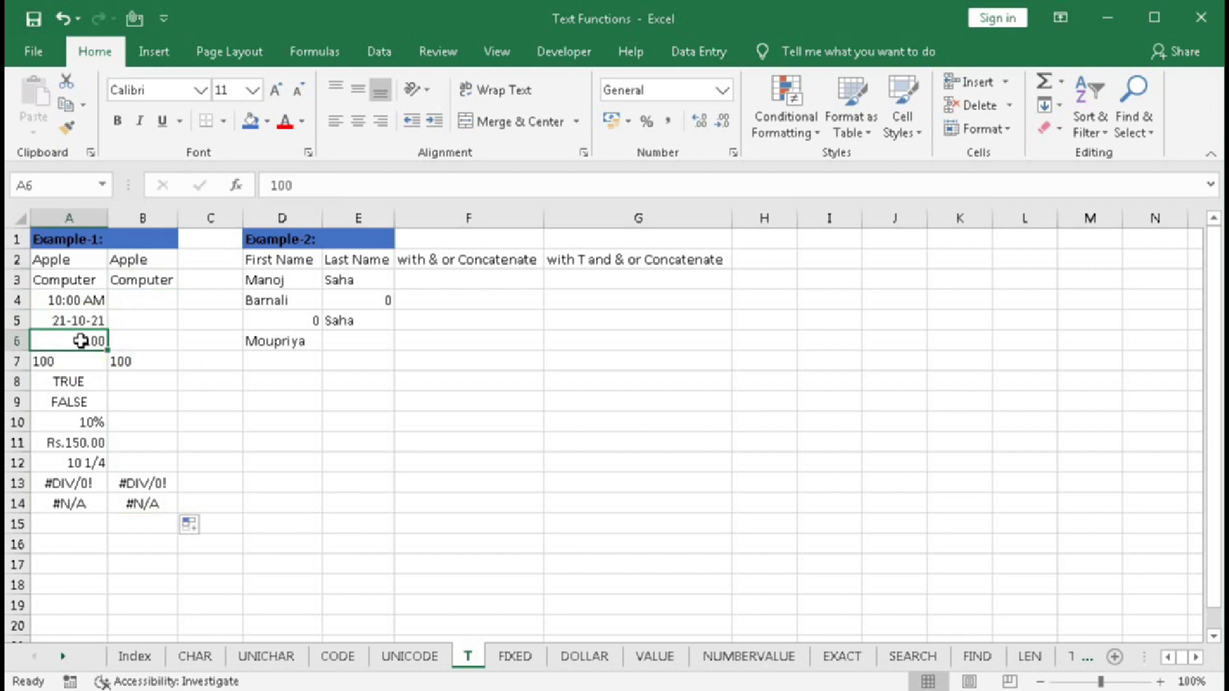
{"action": "left_click", "coordinate": [128, 341]}
{"action": "left_click", "coordinate": [72, 360]}
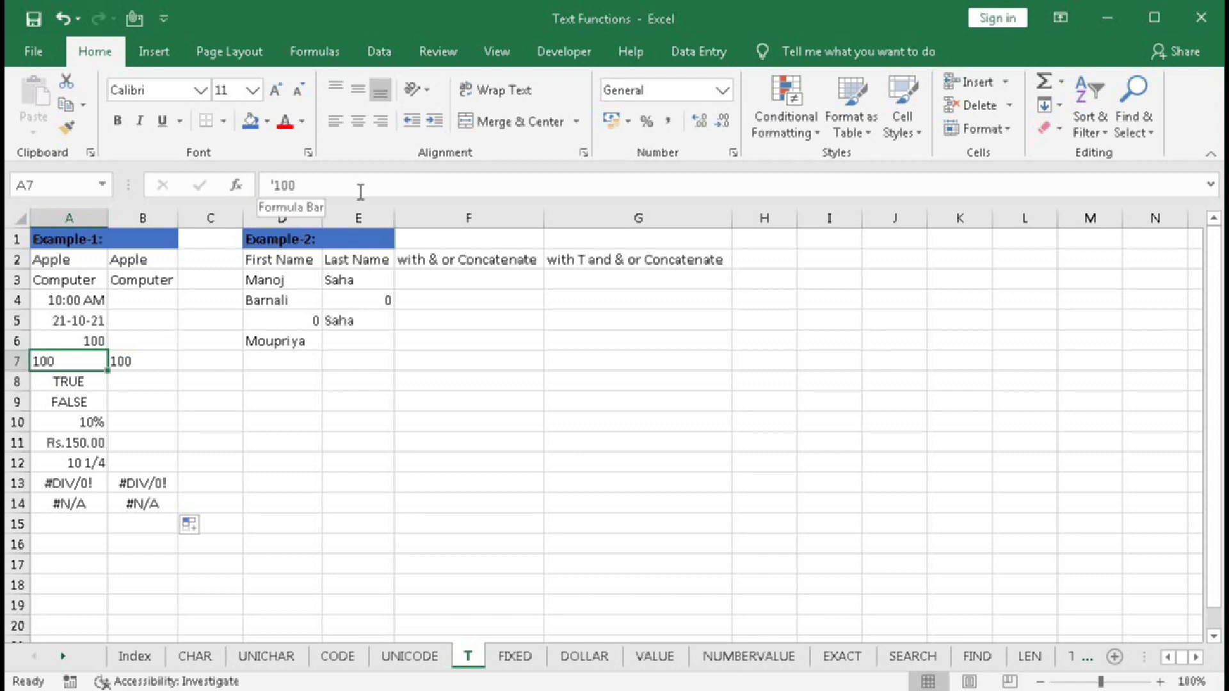
{"action": "left_click", "coordinate": [132, 361]}
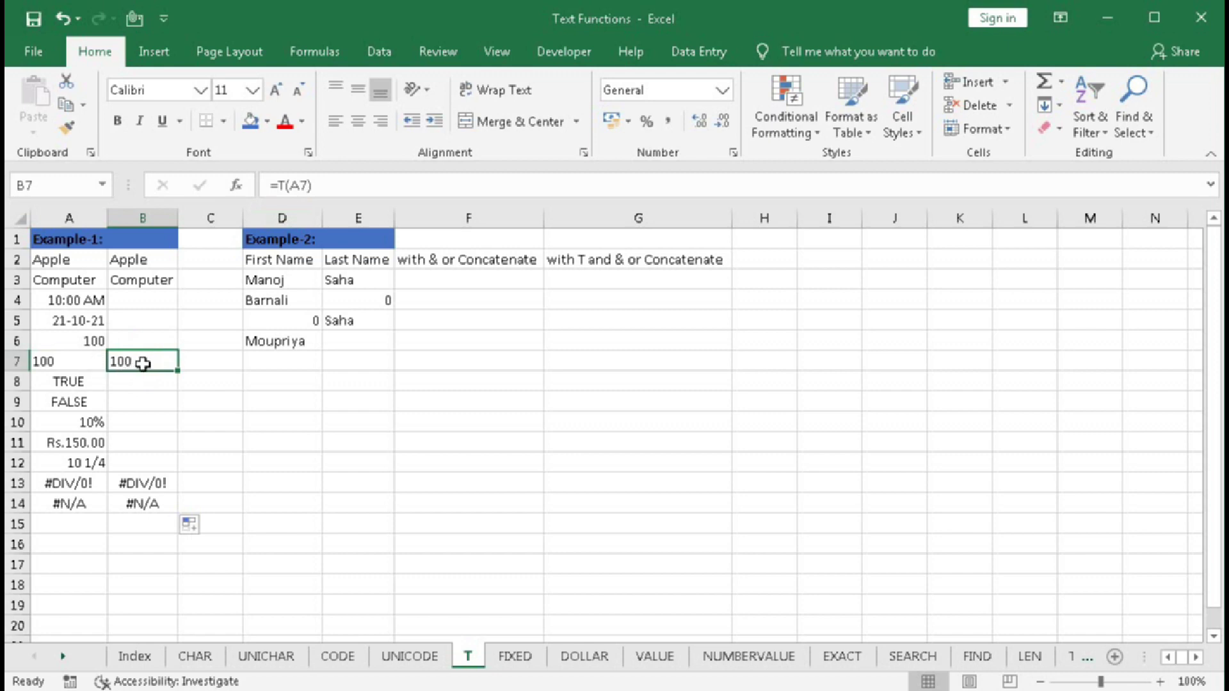
Step: Check that TRUE and FALSE in A8:A9 give blank T results in B8:B9
{"action": "left_click", "coordinate": [84, 382]}
{"action": "left_click", "coordinate": [78, 404]}
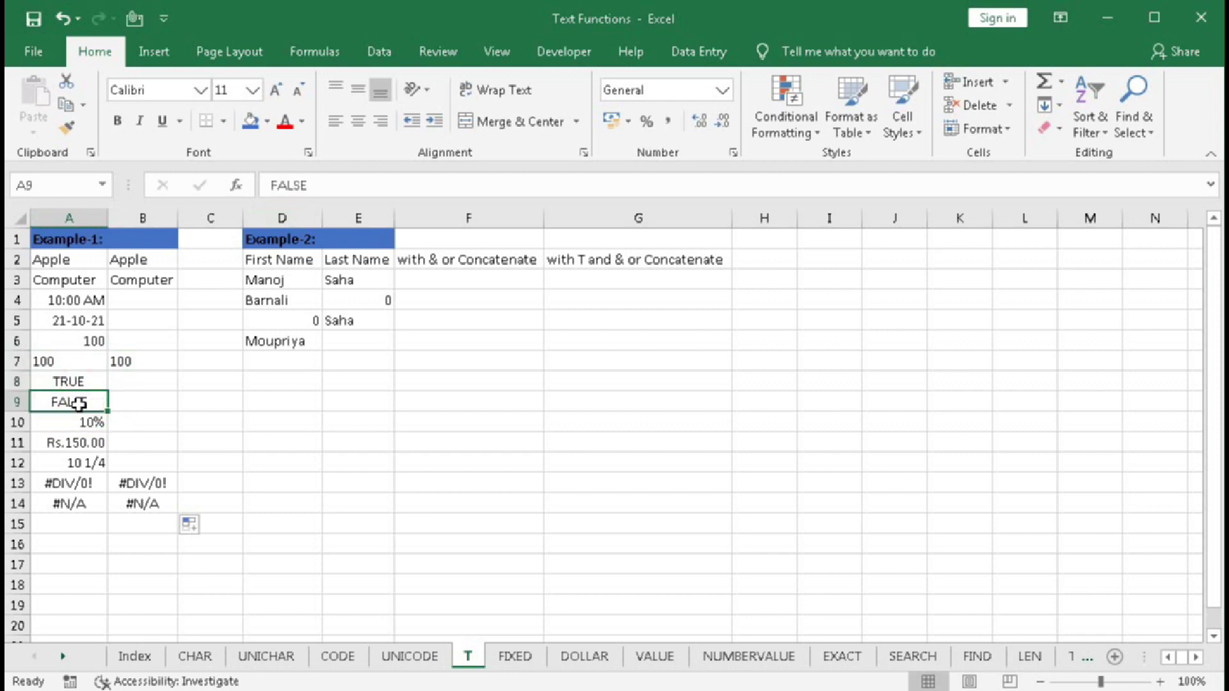
{"action": "left_click_drag", "start_coordinate": [77, 381], "coordinate": [77, 402]}
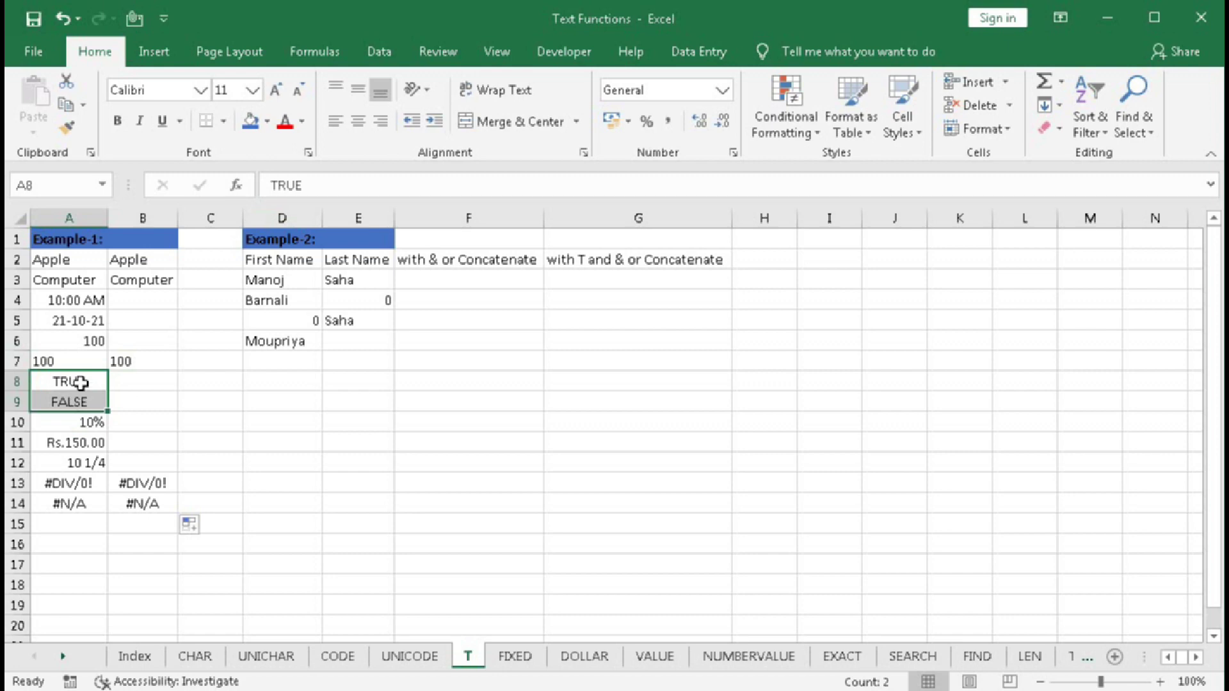
{"action": "left_click", "coordinate": [78, 381]}
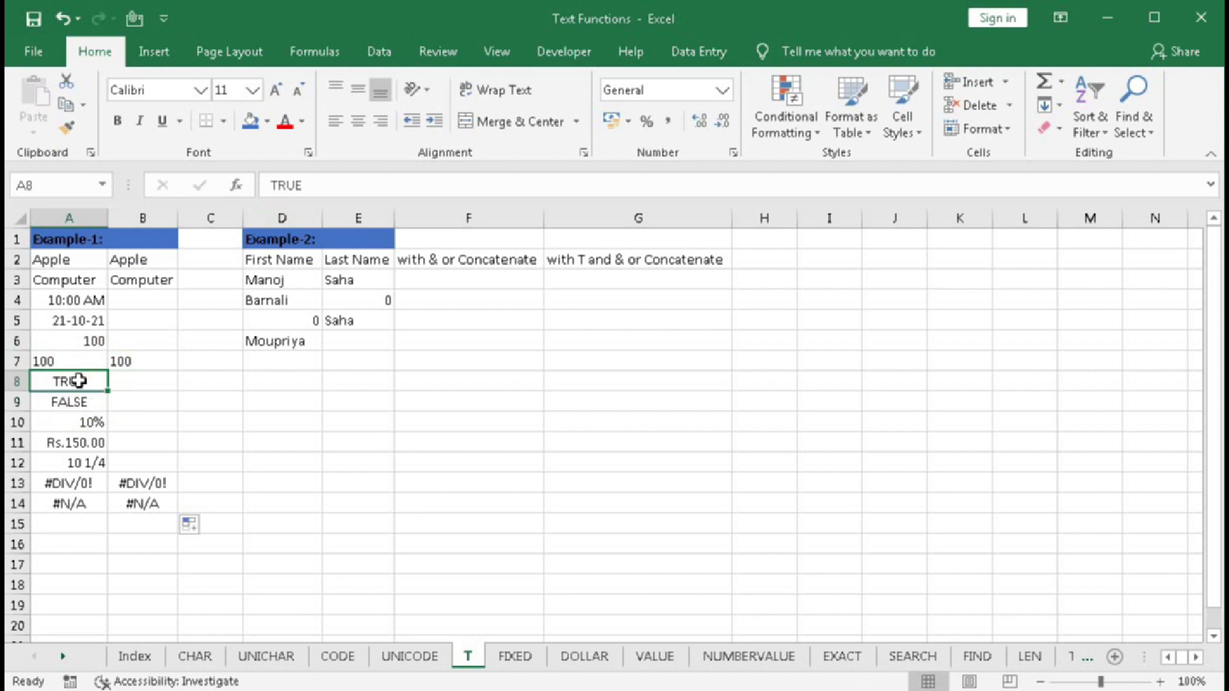
{"action": "left_click", "coordinate": [71, 402]}
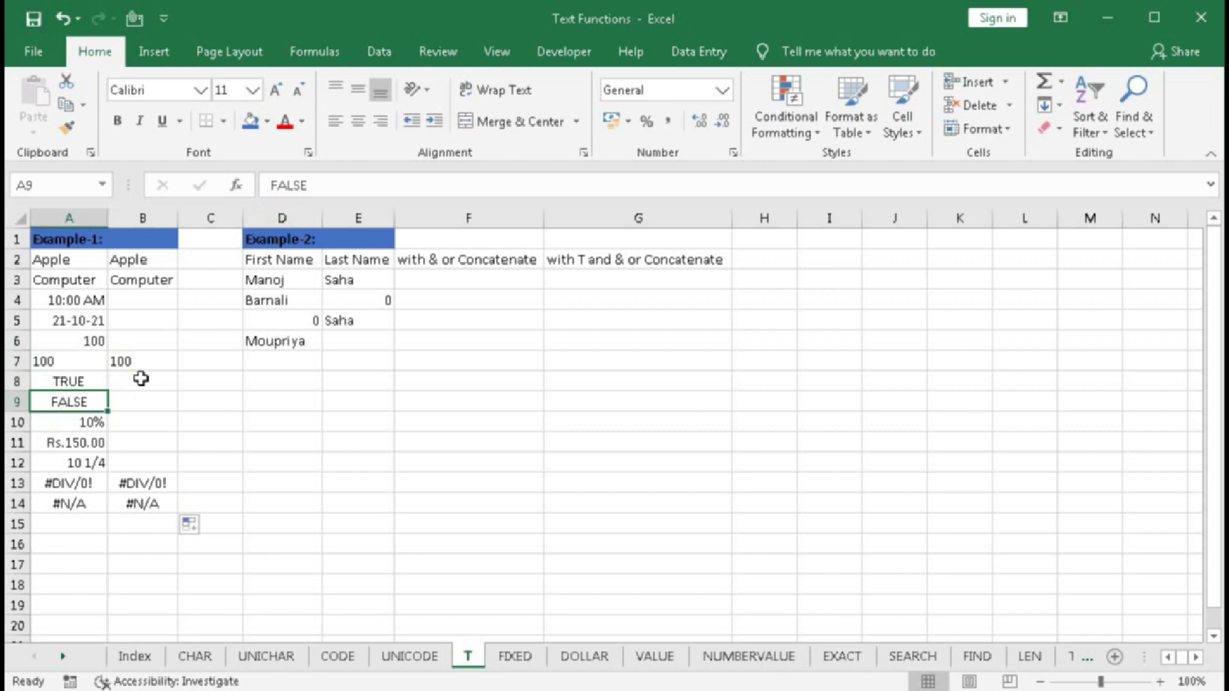
{"action": "left_click_drag", "start_coordinate": [135, 379], "coordinate": [134, 401]}
{"action": "left_click", "coordinate": [78, 420]}
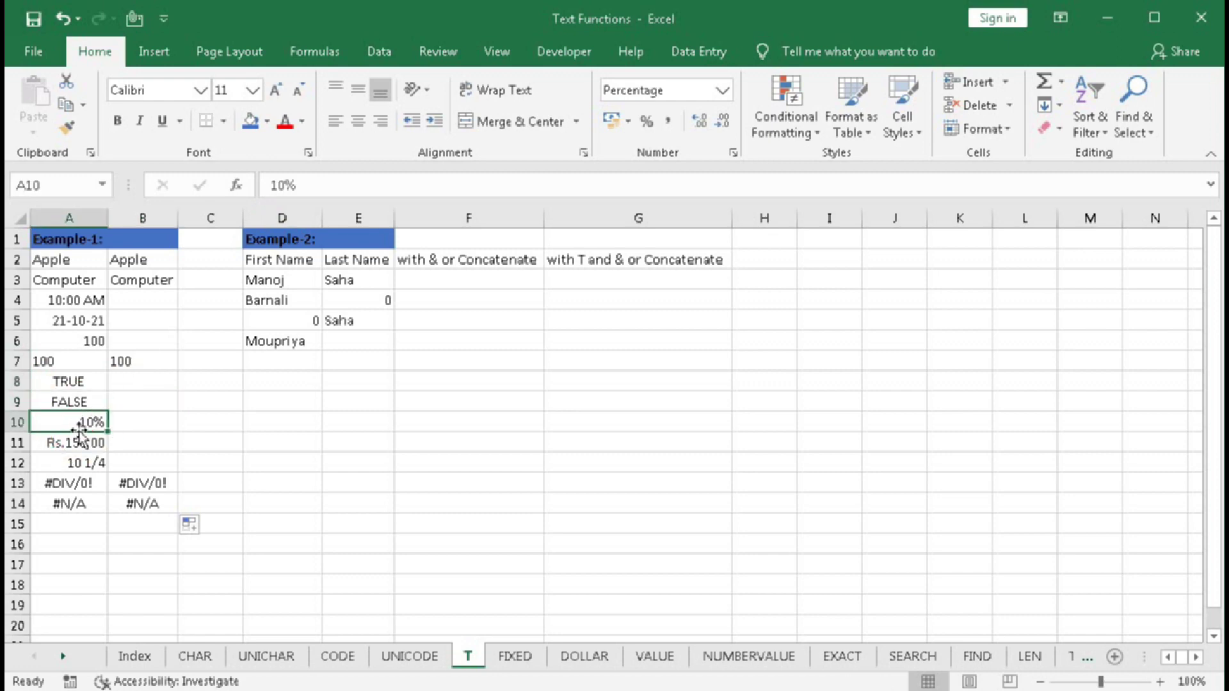
{"action": "left_click", "coordinate": [78, 441]}
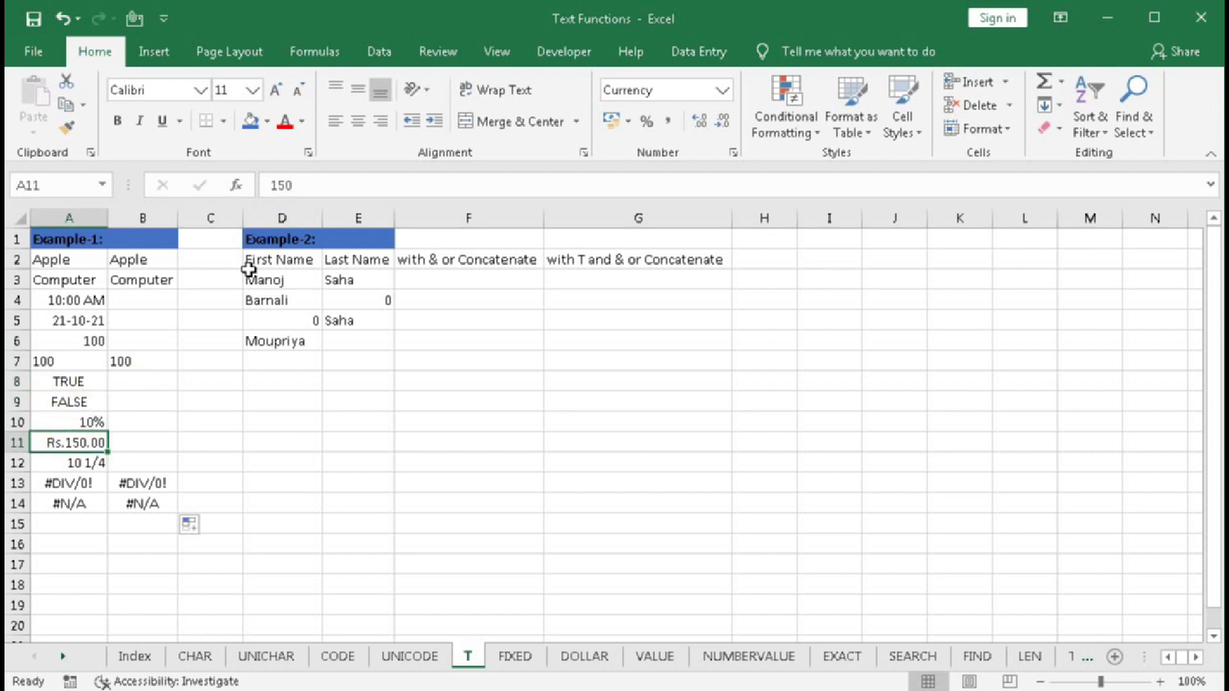
{"action": "left_click", "coordinate": [83, 422]}
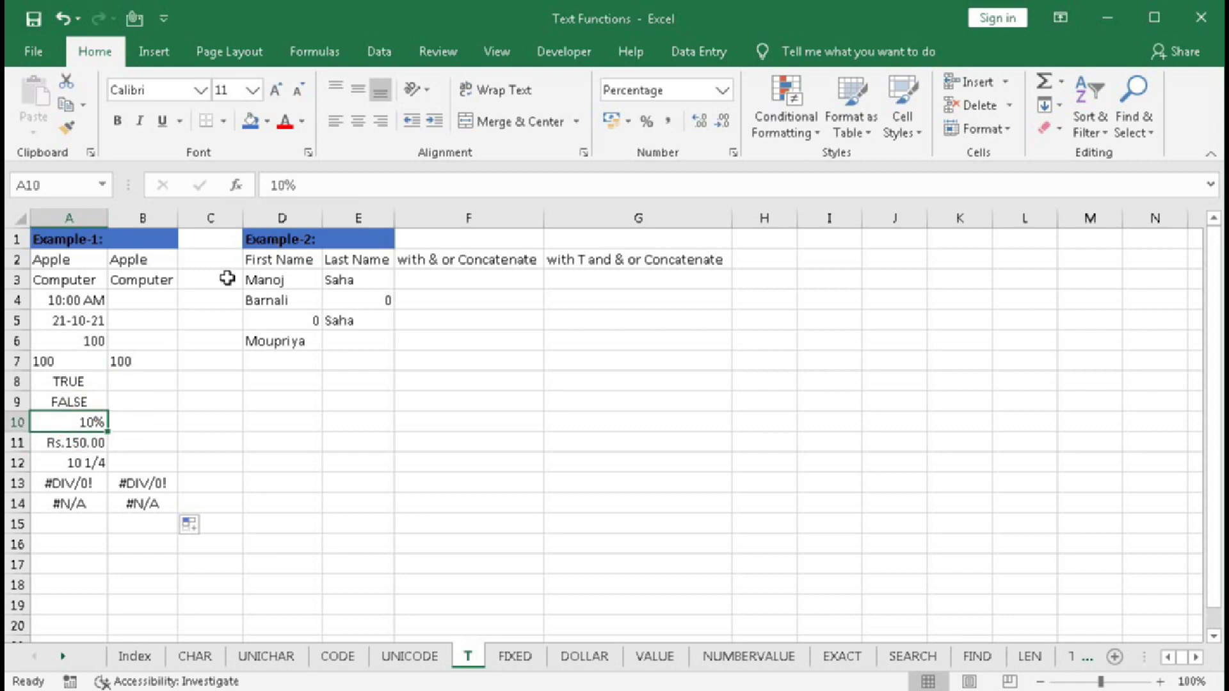
{"action": "left_click", "coordinate": [86, 430]}
{"action": "left_click_drag", "start_coordinate": [86, 430], "coordinate": [85, 459]}
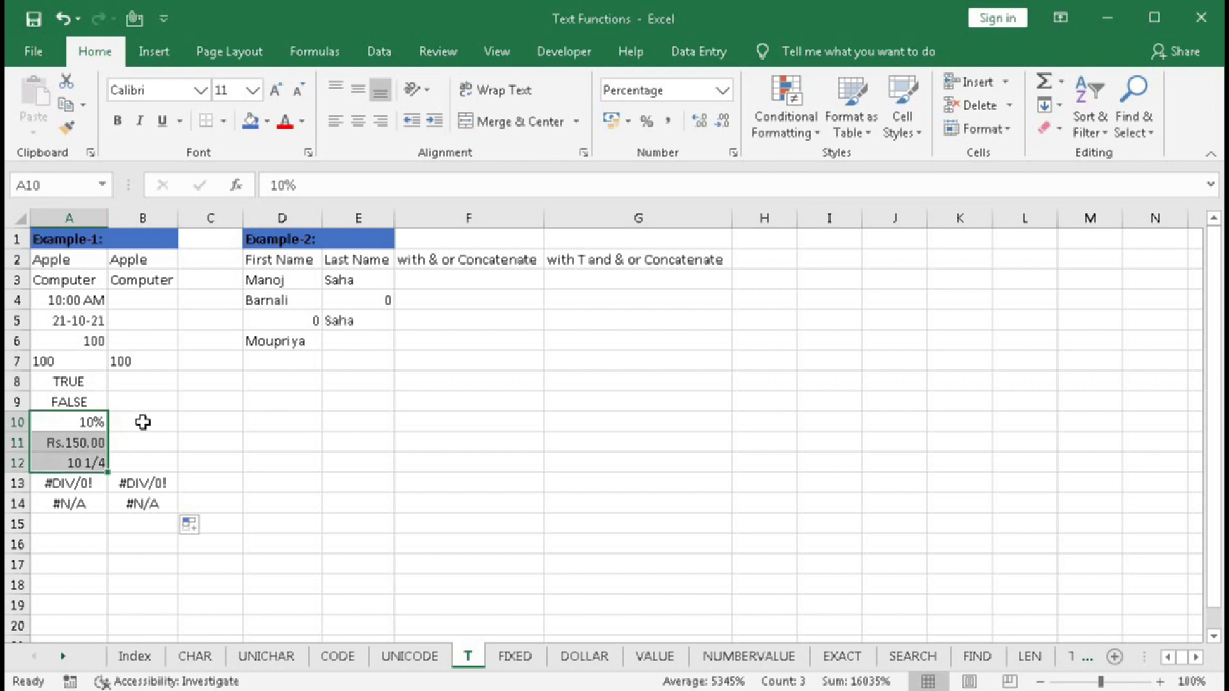
{"action": "left_click_drag", "start_coordinate": [142, 422], "coordinate": [133, 457]}
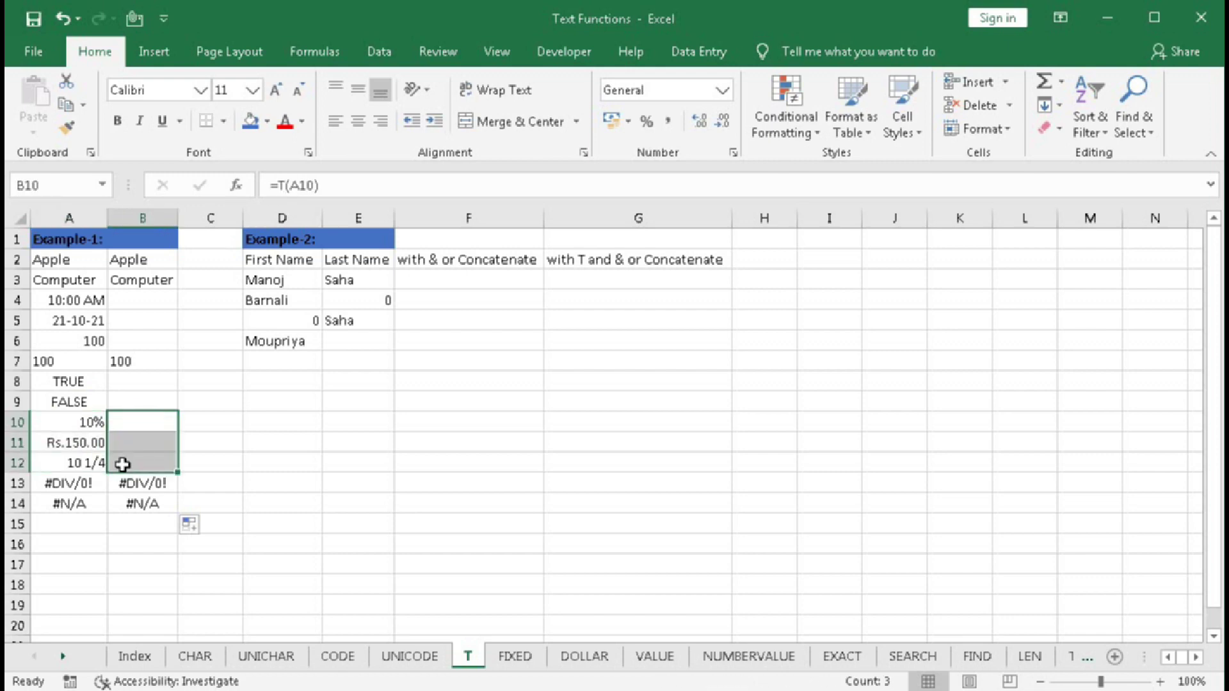
{"action": "left_click_drag", "start_coordinate": [77, 486], "coordinate": [77, 506]}
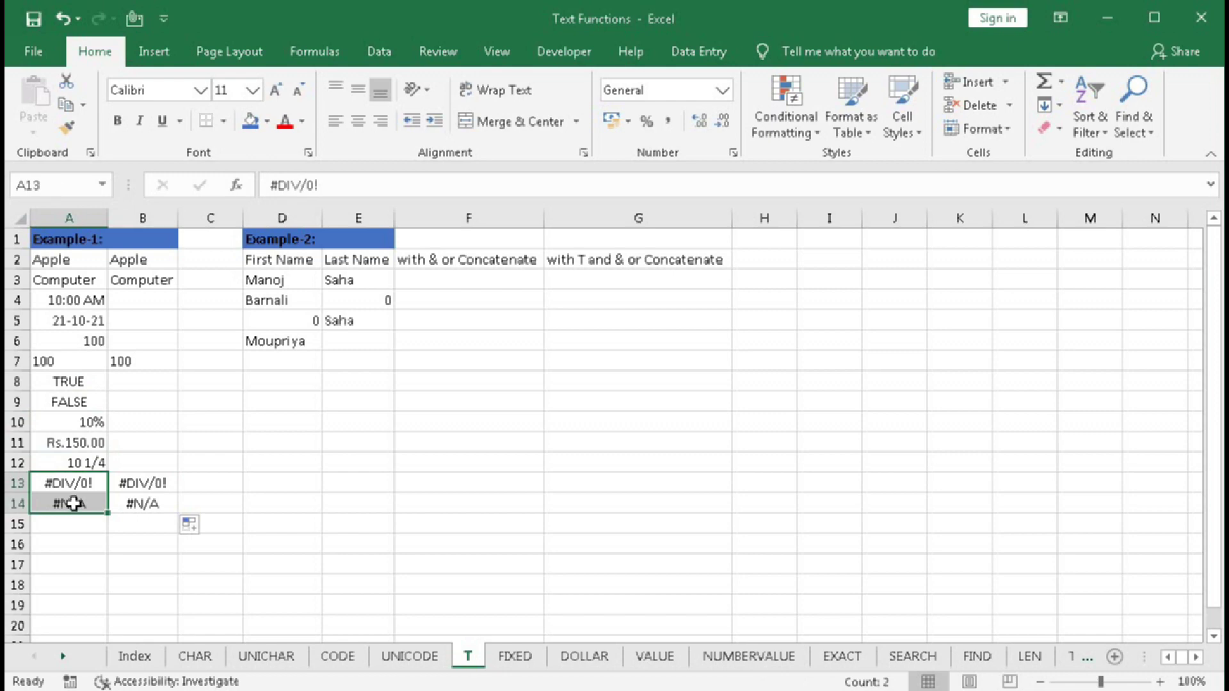
{"action": "left_click", "coordinate": [358, 360]}
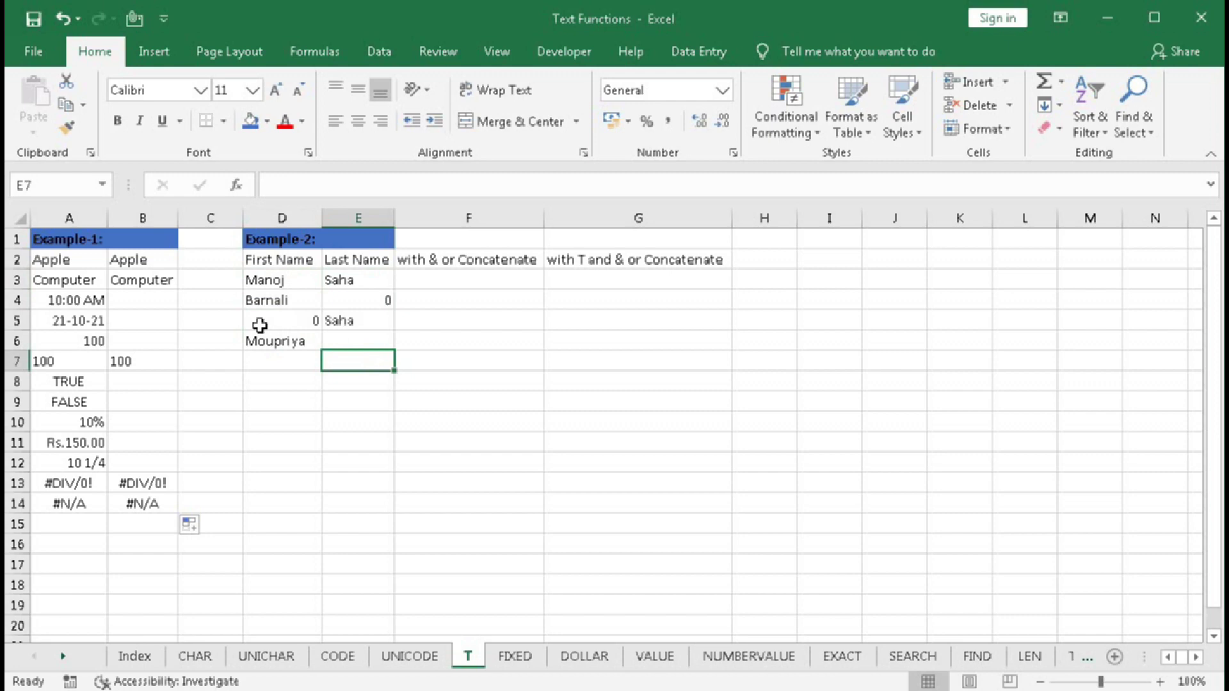
{"action": "left_click_drag", "start_coordinate": [266, 262], "coordinate": [256, 333]}
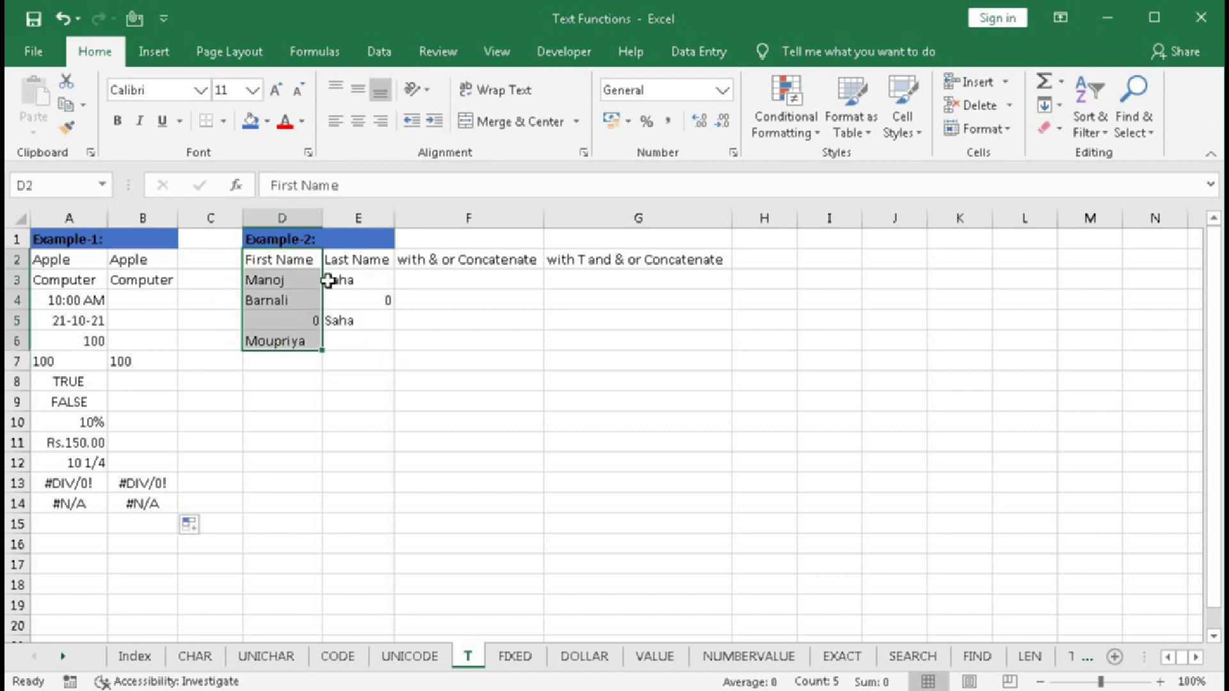
{"action": "left_click_drag", "start_coordinate": [336, 261], "coordinate": [336, 332]}
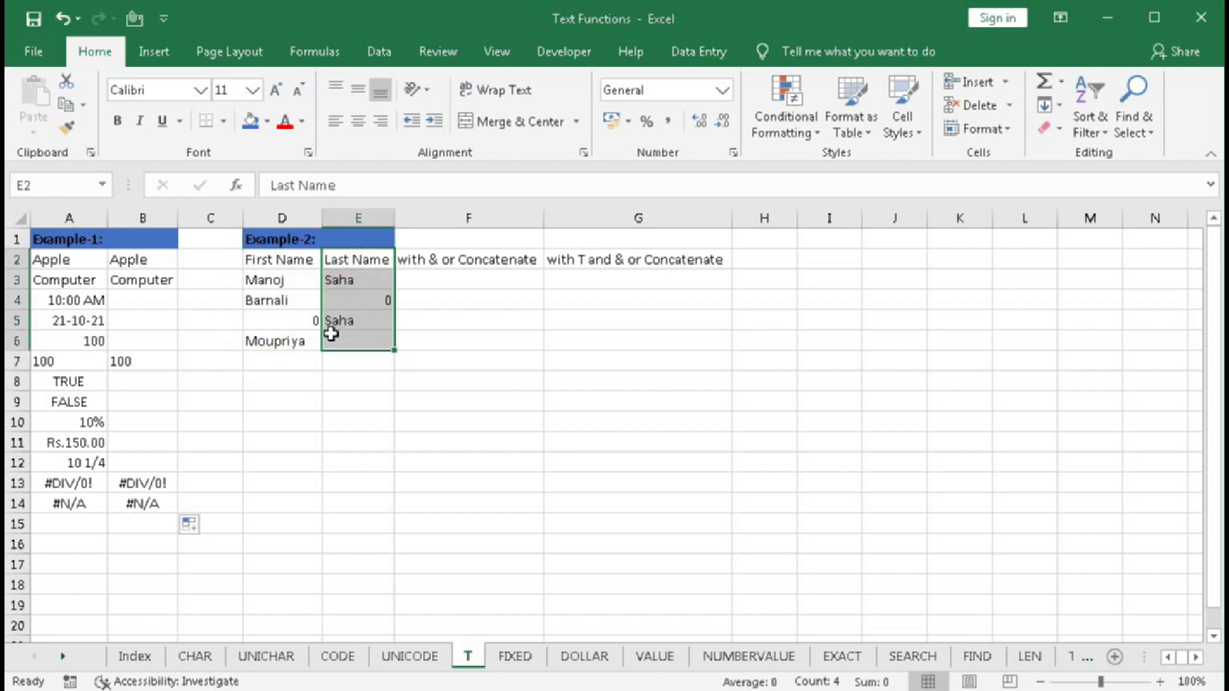
{"action": "left_click", "coordinate": [277, 324]}
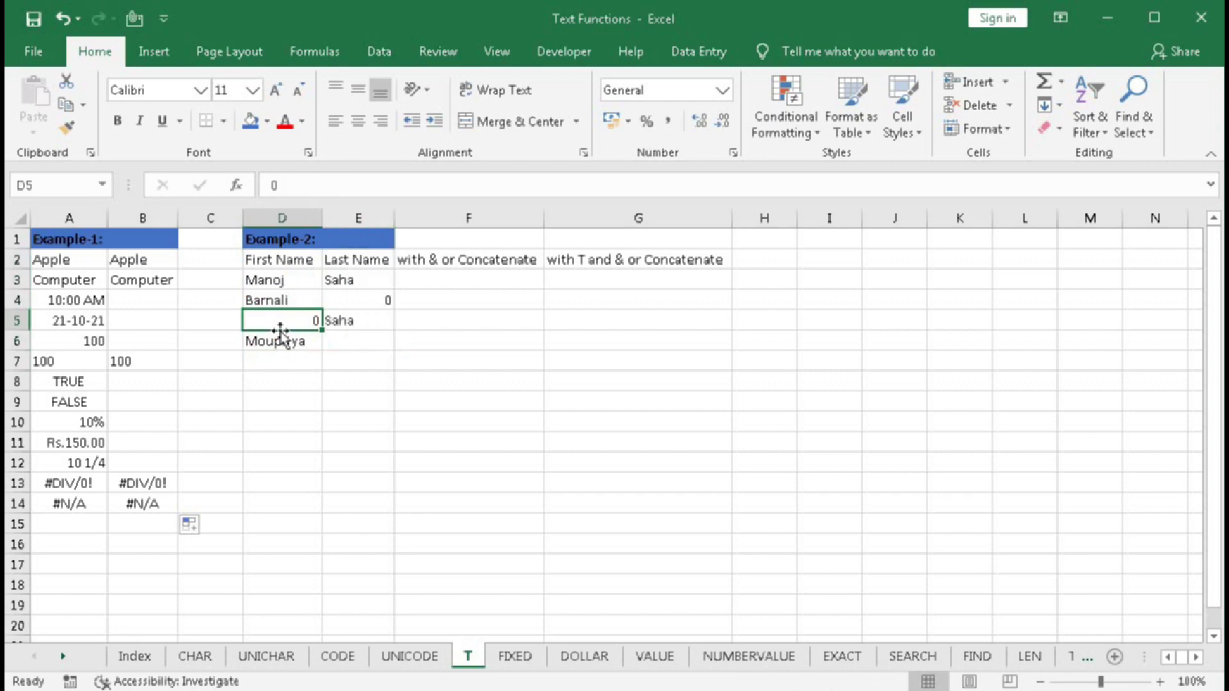
{"action": "left_click", "coordinate": [337, 305]}
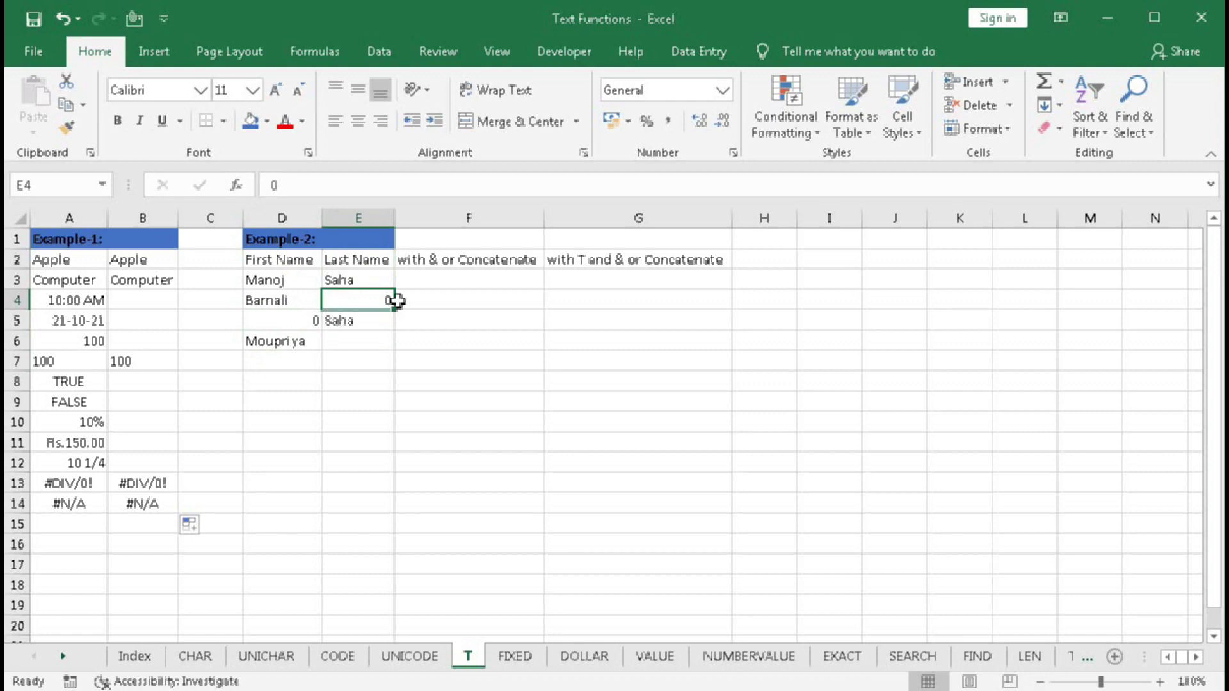
{"action": "left_click", "coordinate": [406, 283]}
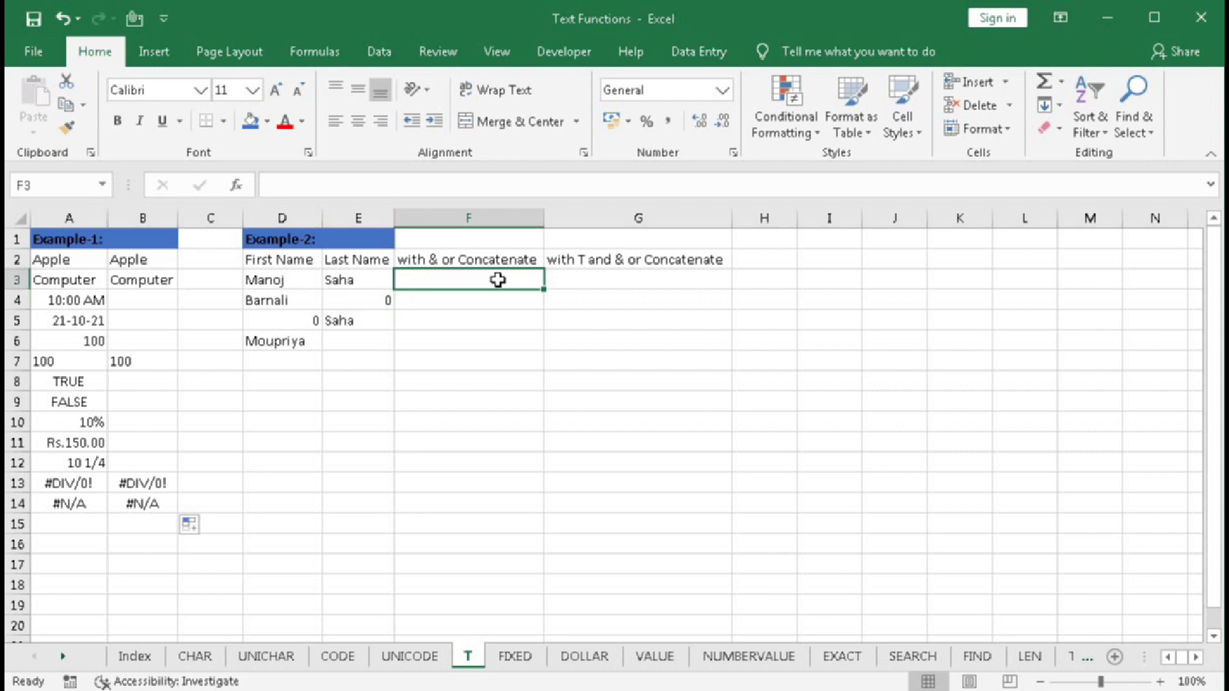
{"action": "type", "text": "="}
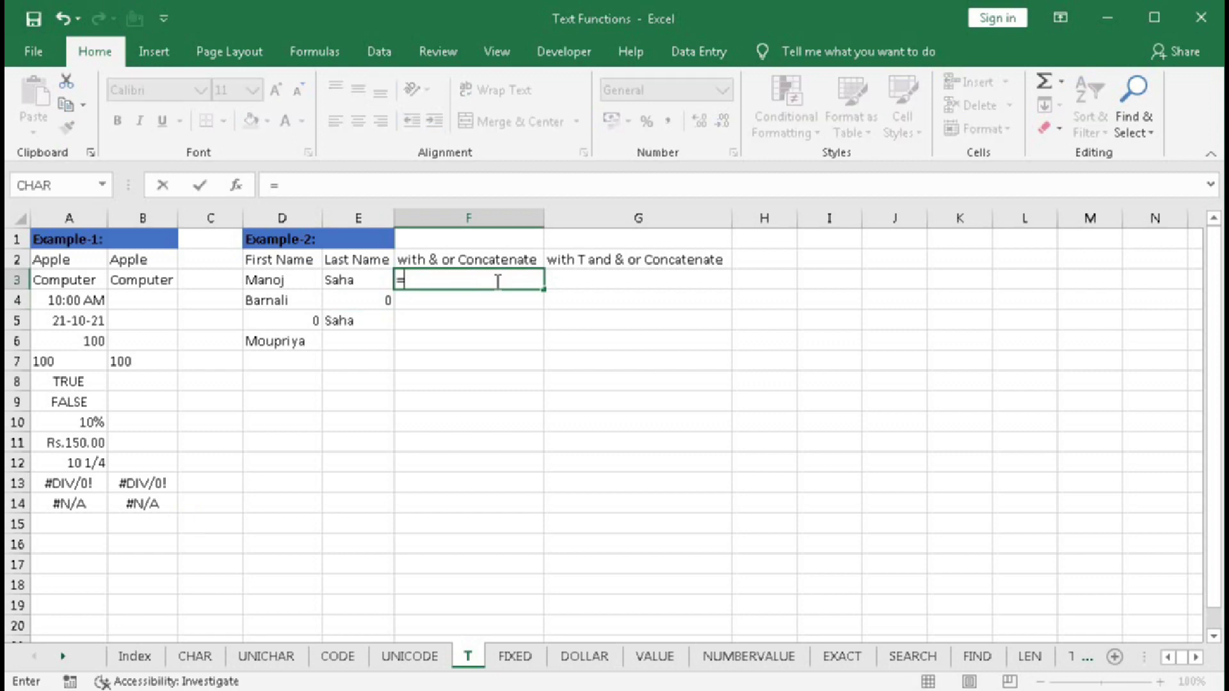
{"action": "left_click", "coordinate": [283, 284]}
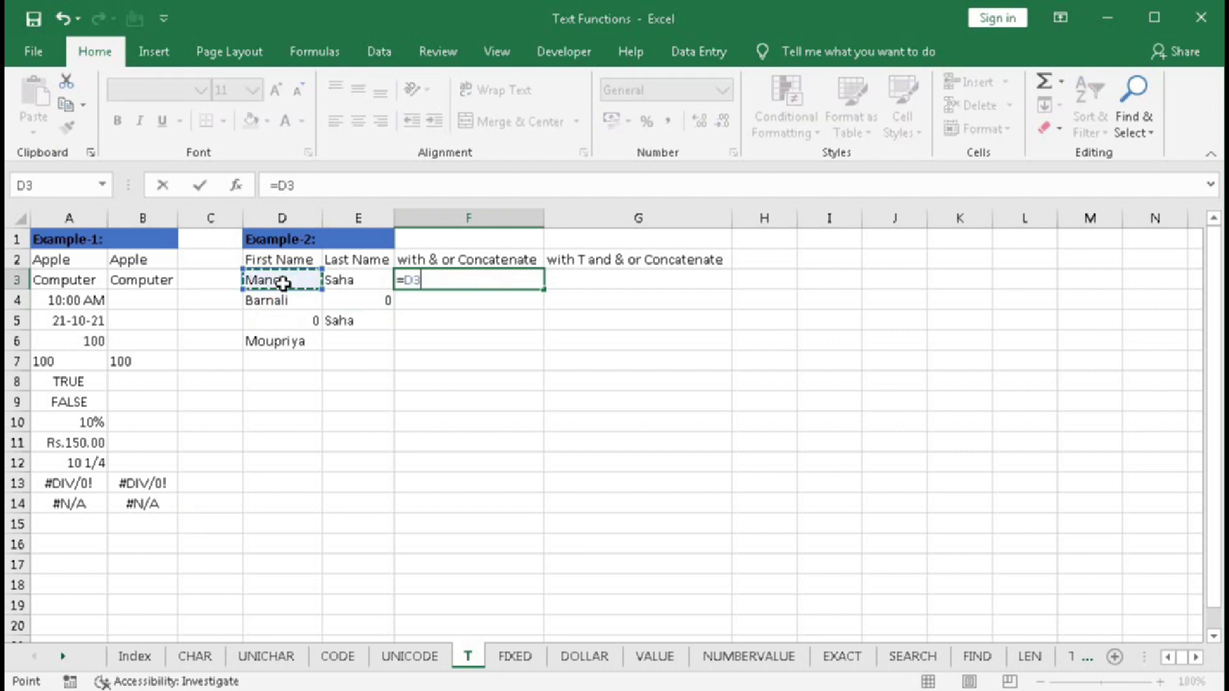
{"action": "type", "text": "&"}
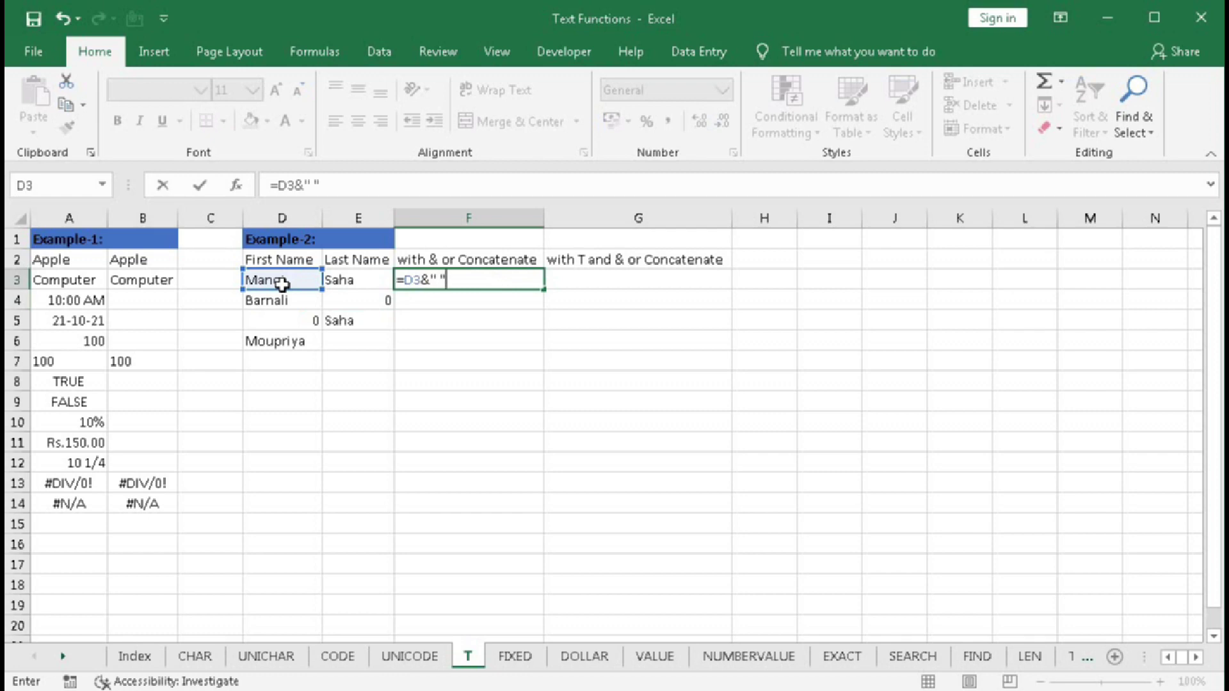
{"action": "left_click", "coordinate": [336, 279]}
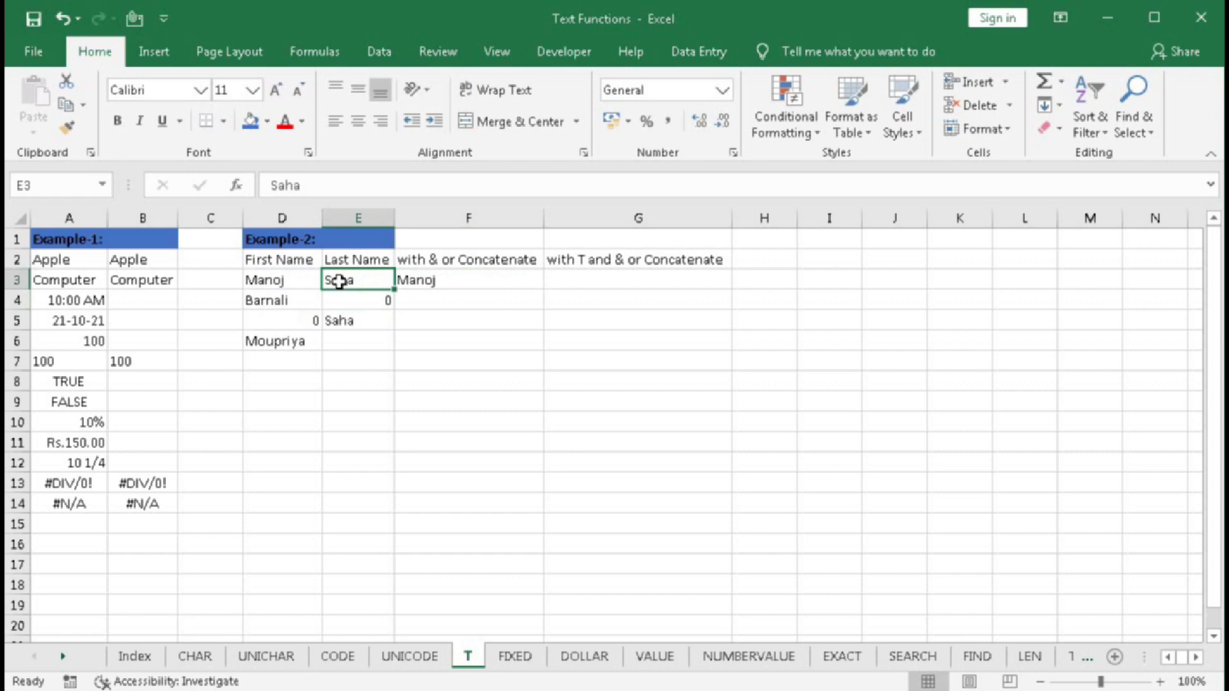
{"action": "double_click", "coordinate": [416, 272]}
{"action": "left_click", "coordinate": [446, 280]}
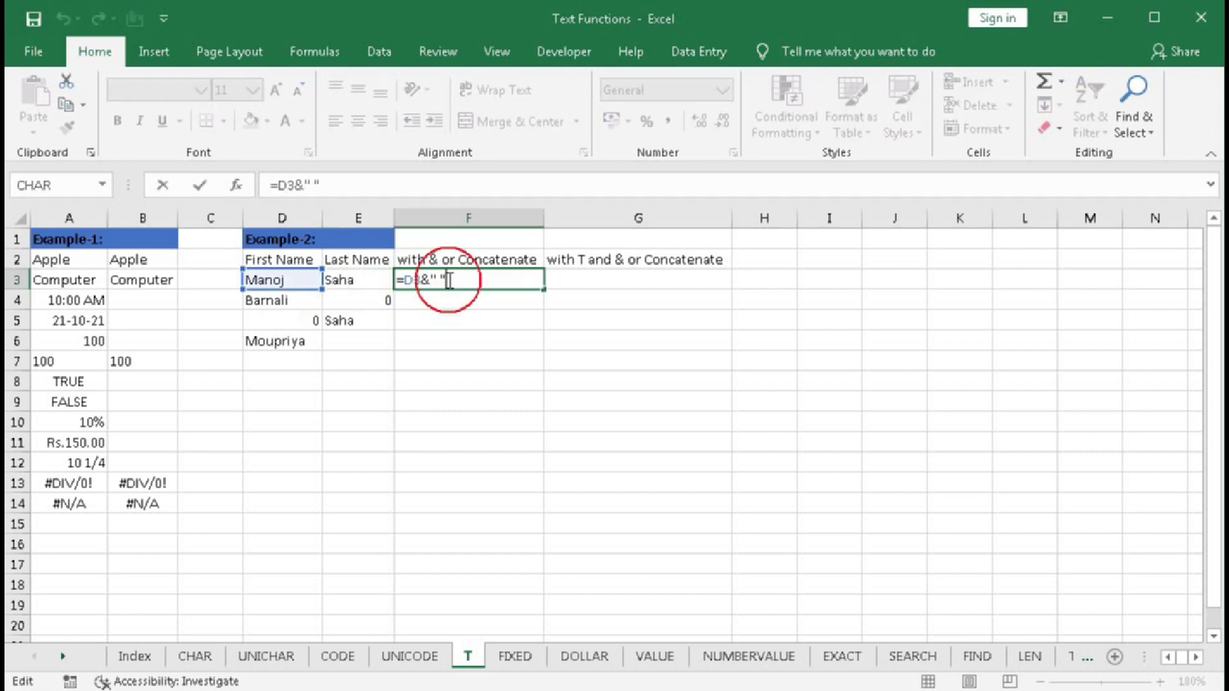
{"action": "type", "text": "&"}
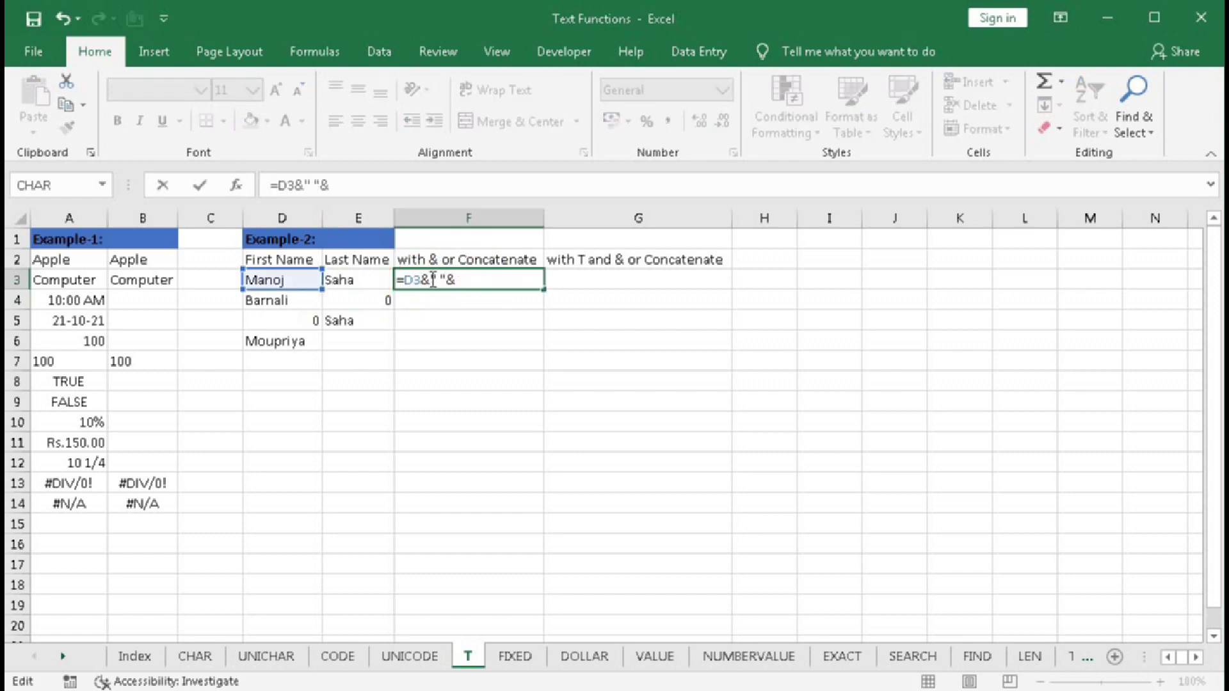
{"action": "left_click", "coordinate": [350, 280]}
{"action": "key", "text": "Return"}
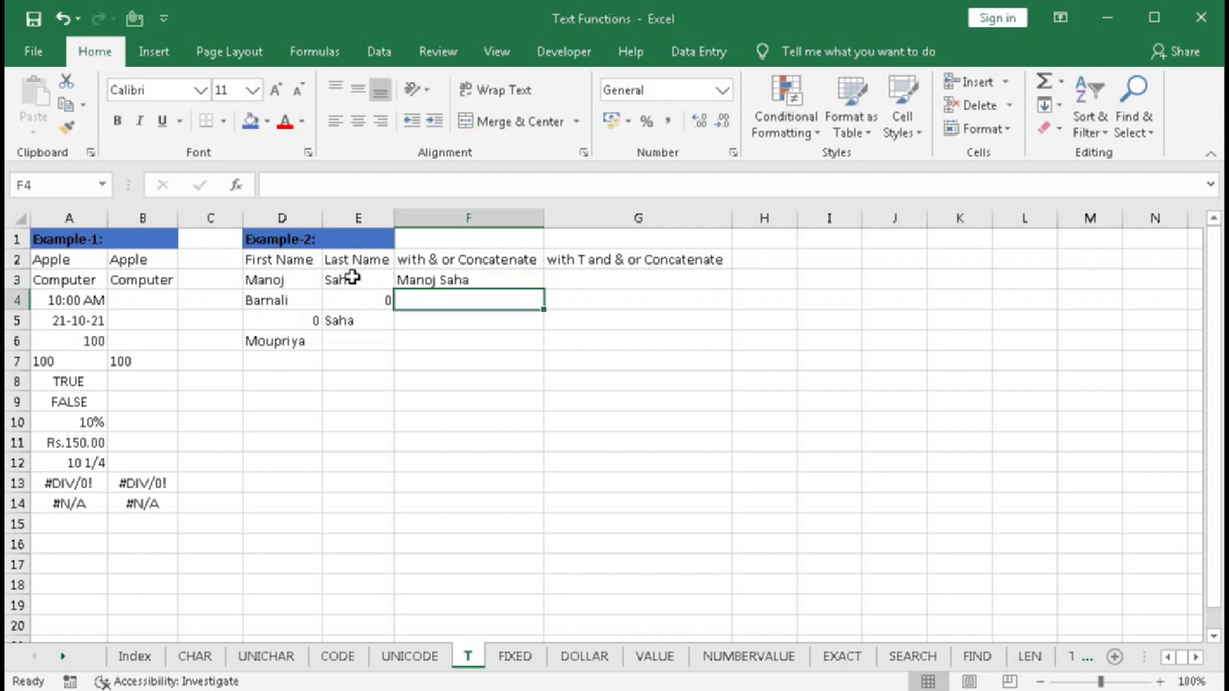
Step: Copy the F3 formula down to F6 and check the copied formula in F4
{"action": "left_click", "coordinate": [530, 282]}
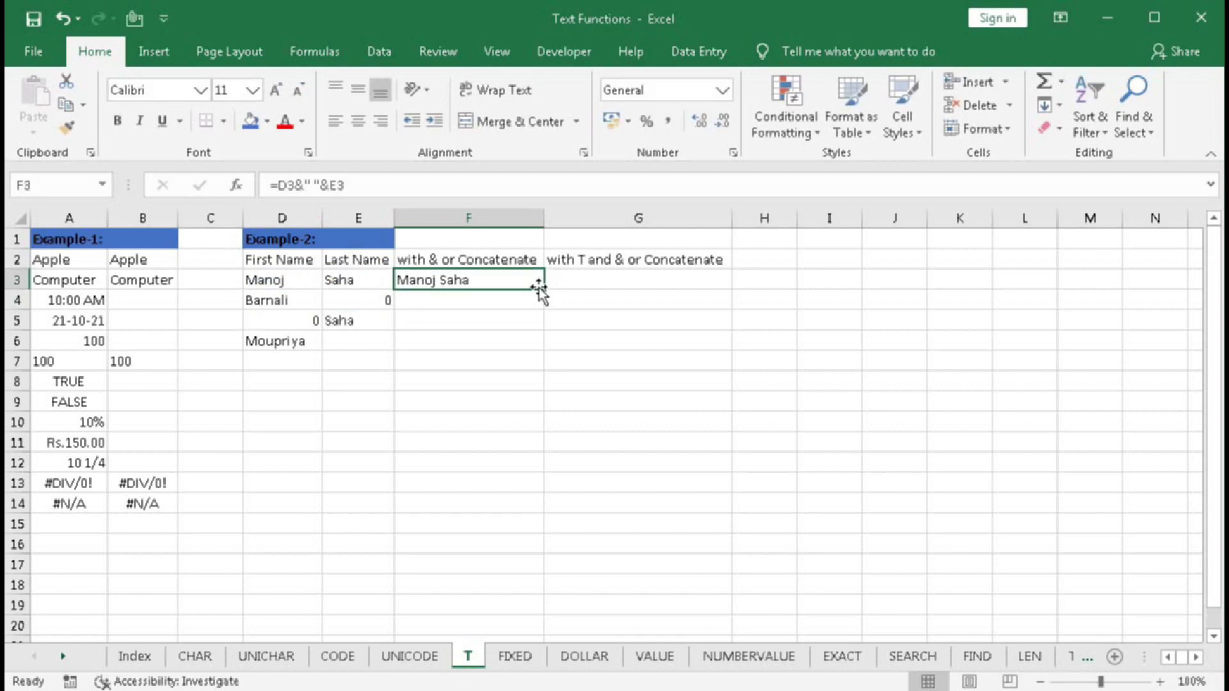
{"action": "left_click_drag", "start_coordinate": [543, 290], "coordinate": [548, 349]}
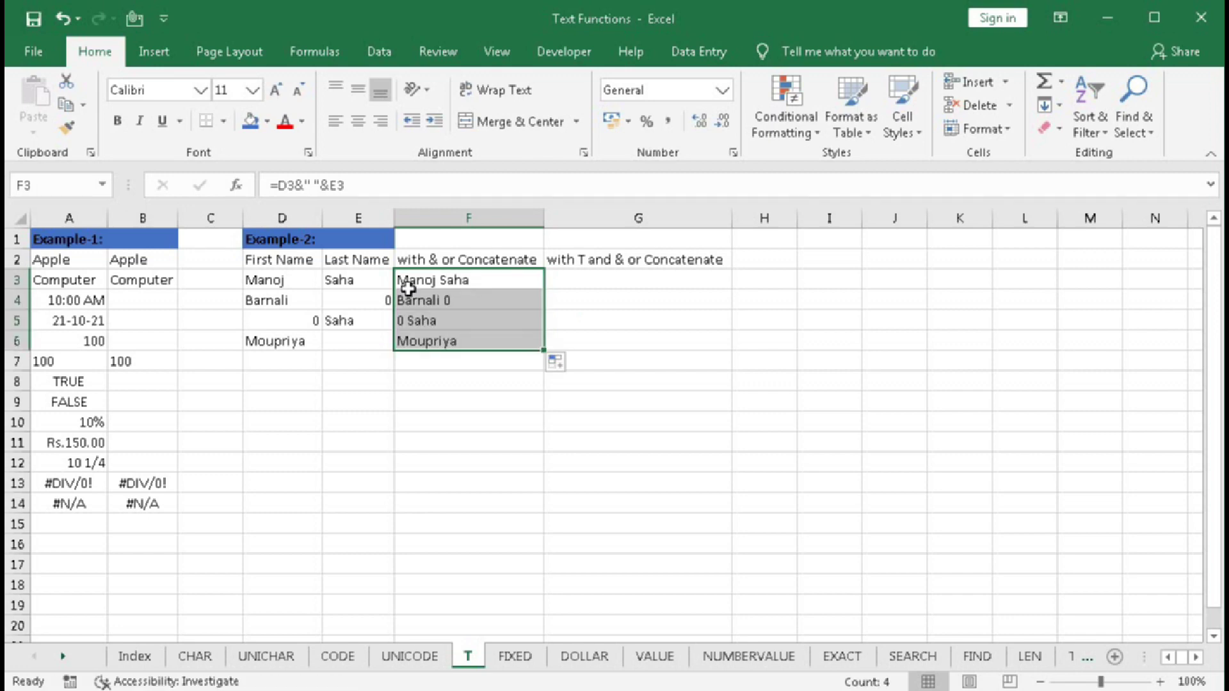
{"action": "left_click", "coordinate": [477, 282]}
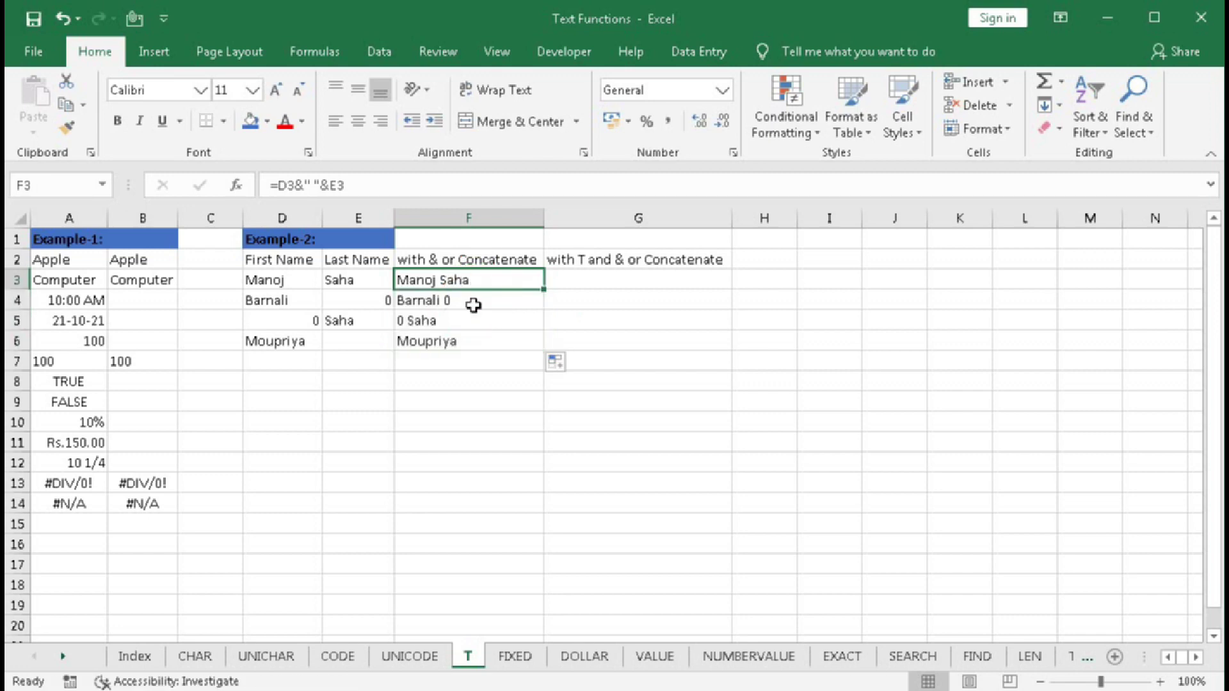
{"action": "left_click", "coordinate": [421, 301]}
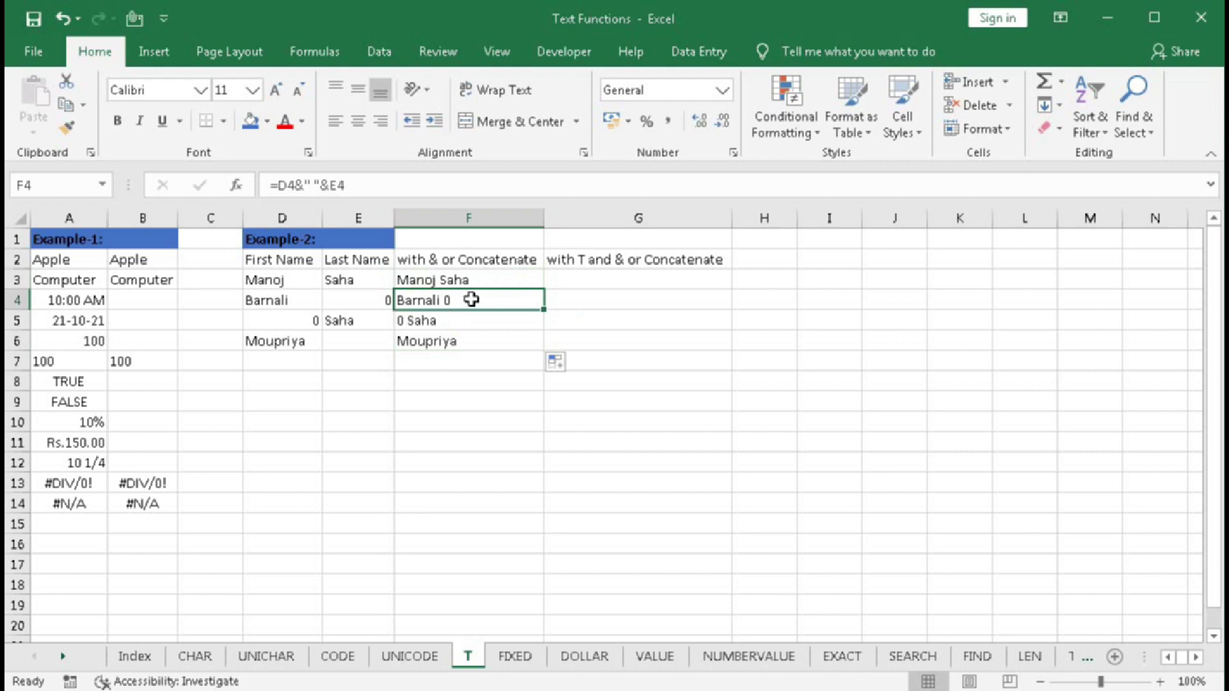
{"action": "left_click", "coordinate": [563, 277]}
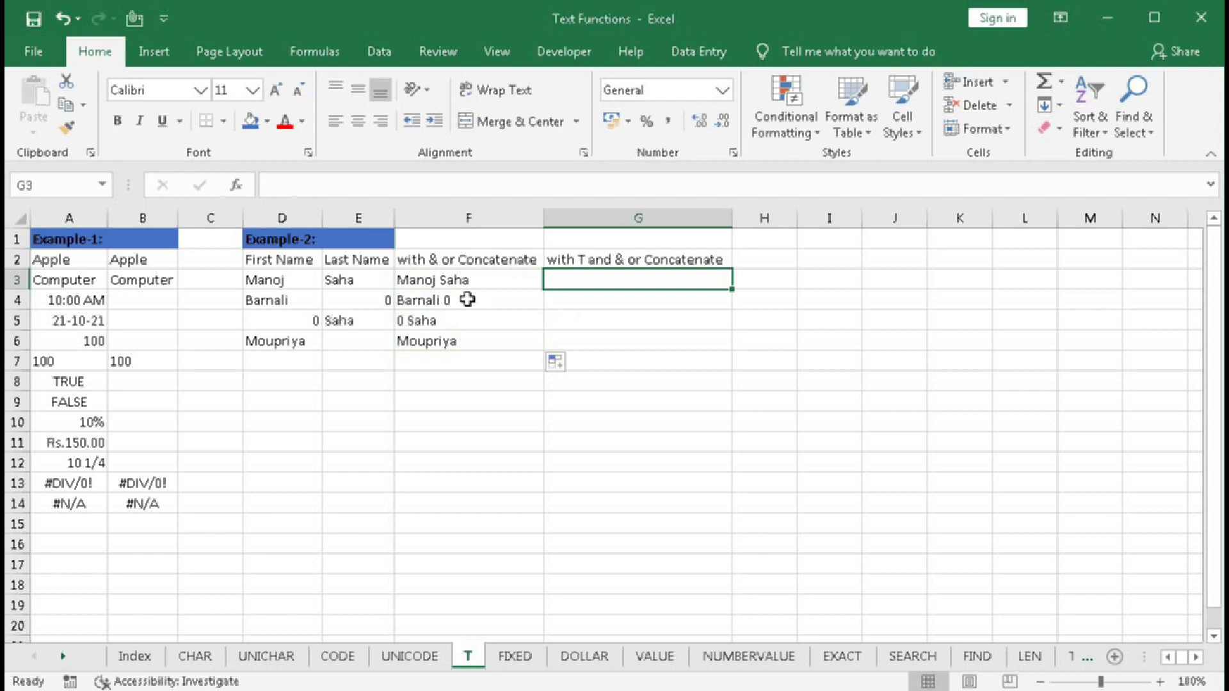
Step: Enter =T(D3)&" "&E3 in G3 and fill it down to G6
{"action": "type", "text": "=T"}
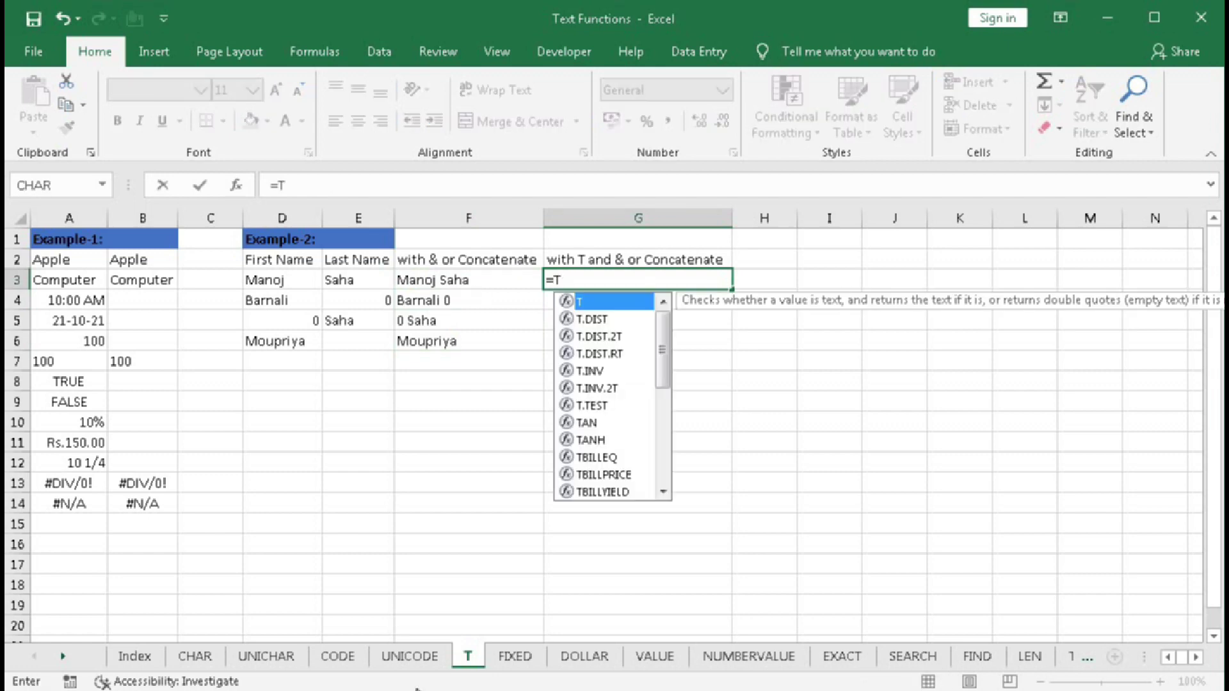
{"action": "type", "text": "("}
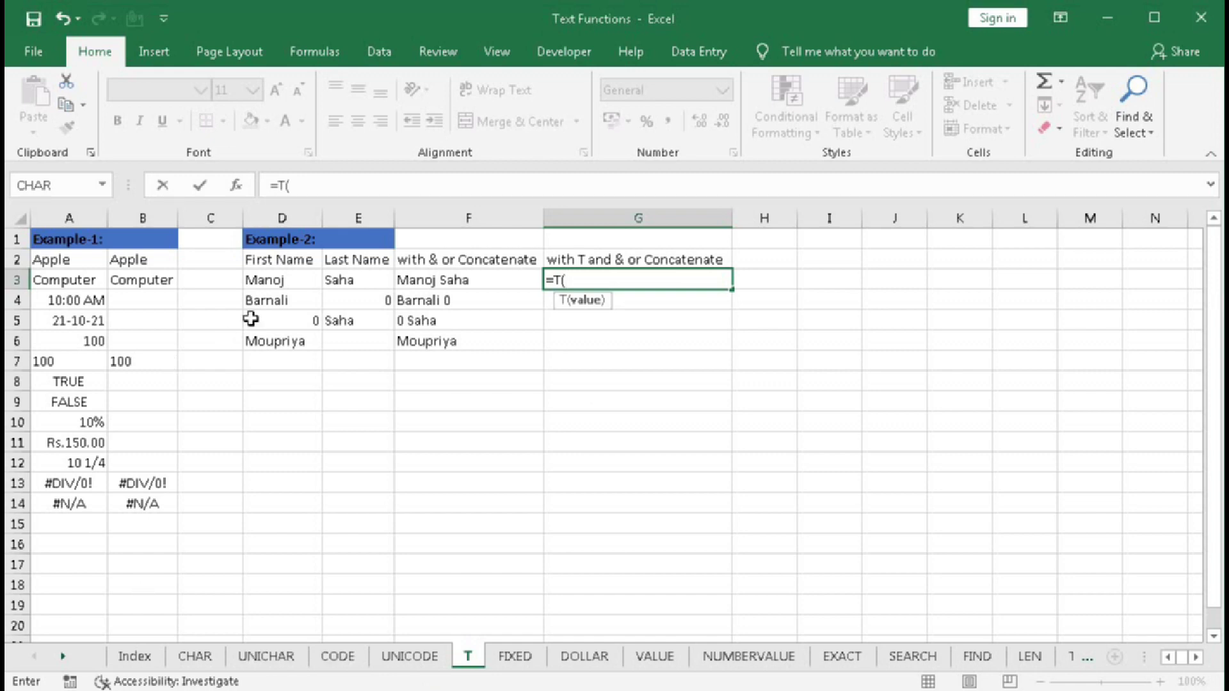
{"action": "left_click", "coordinate": [272, 284]}
{"action": "type", "text": ")"}
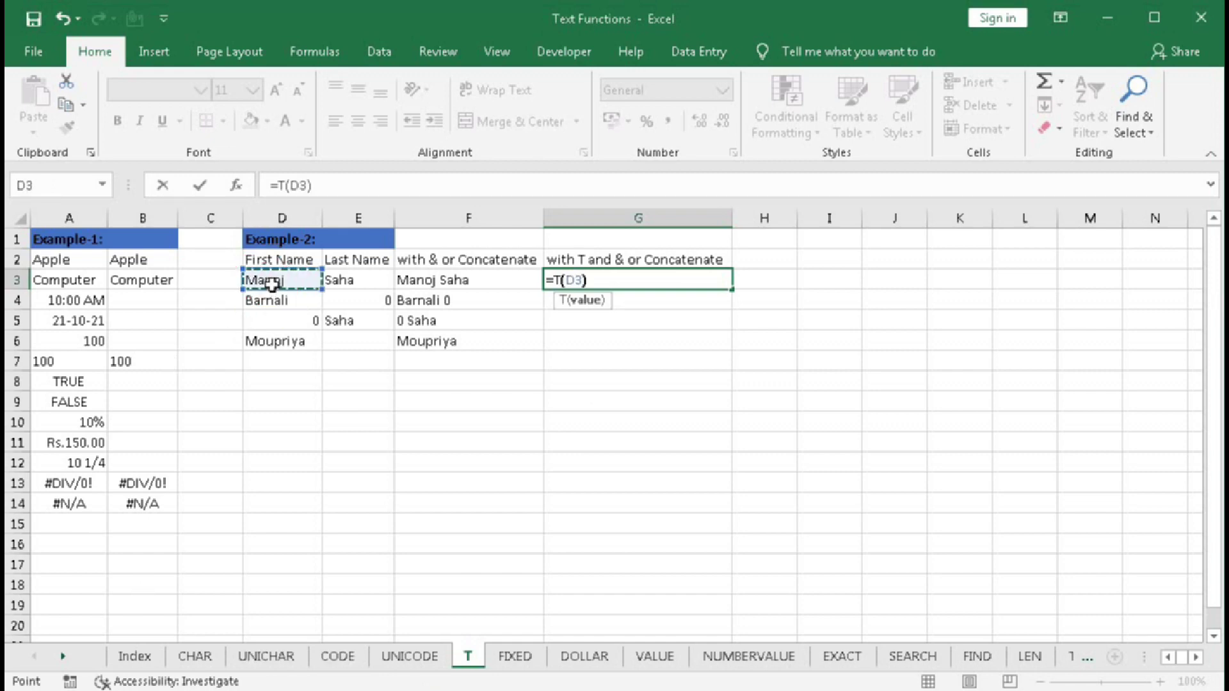
{"action": "type", "text": "&"}
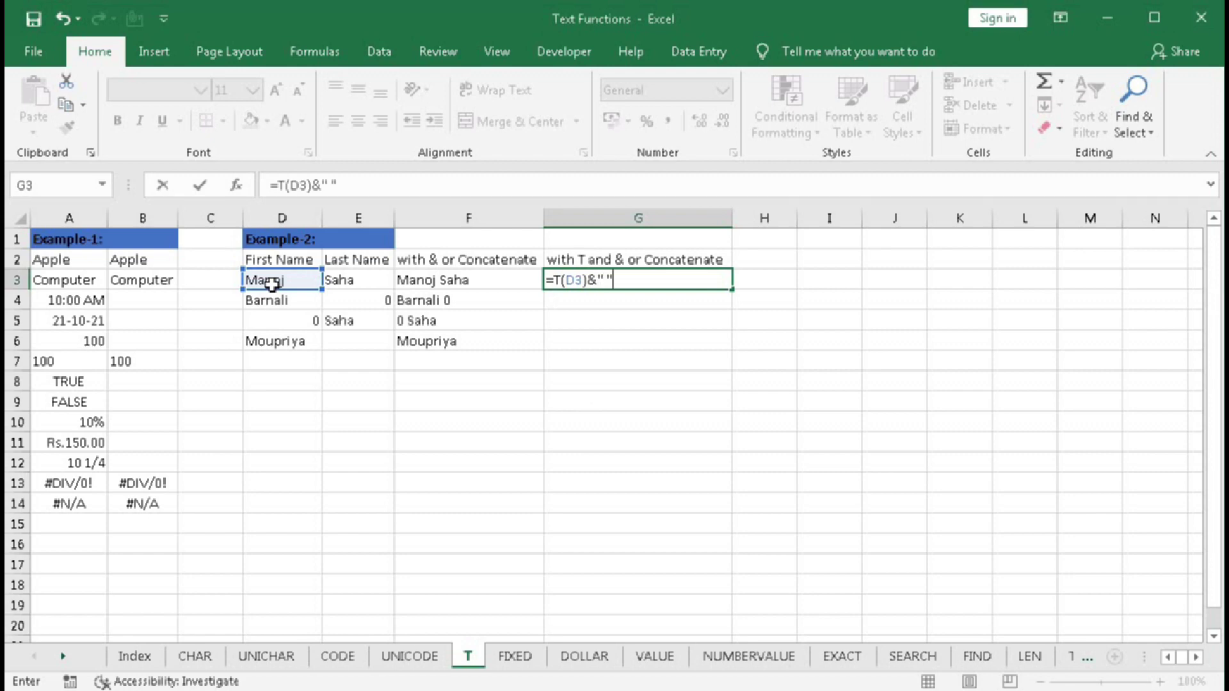
{"action": "type", "text": "\" \"&"}
{"action": "left_click", "coordinate": [334, 281]}
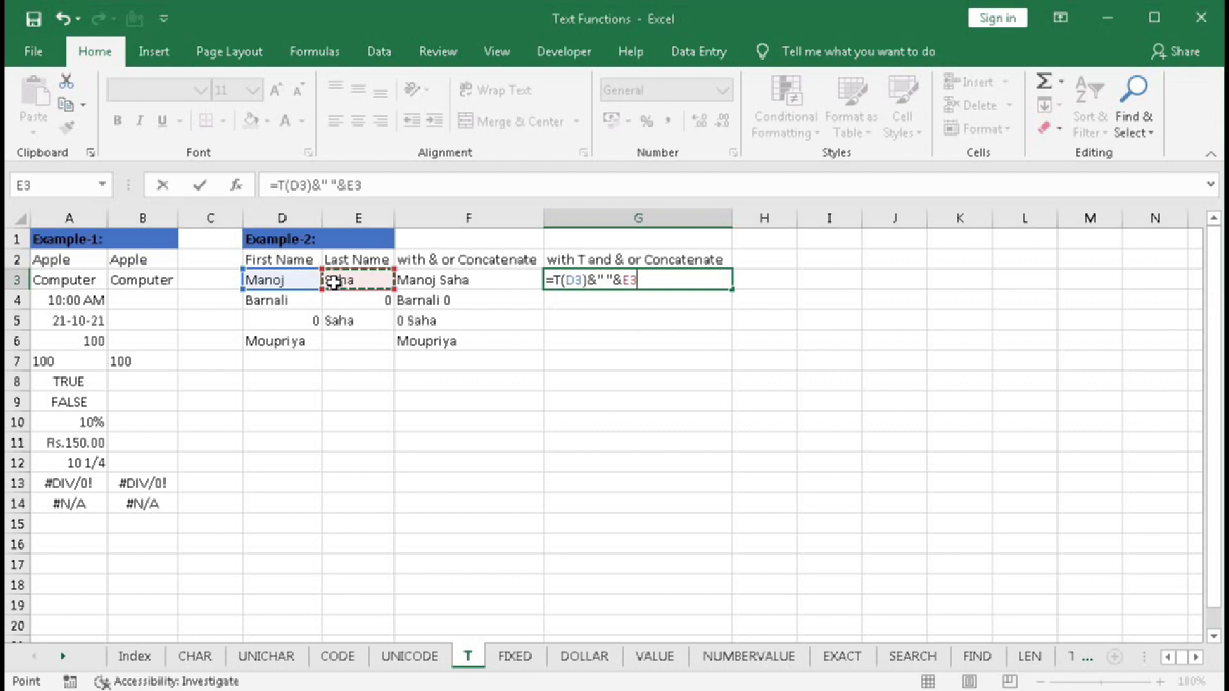
{"action": "key", "text": "Return"}
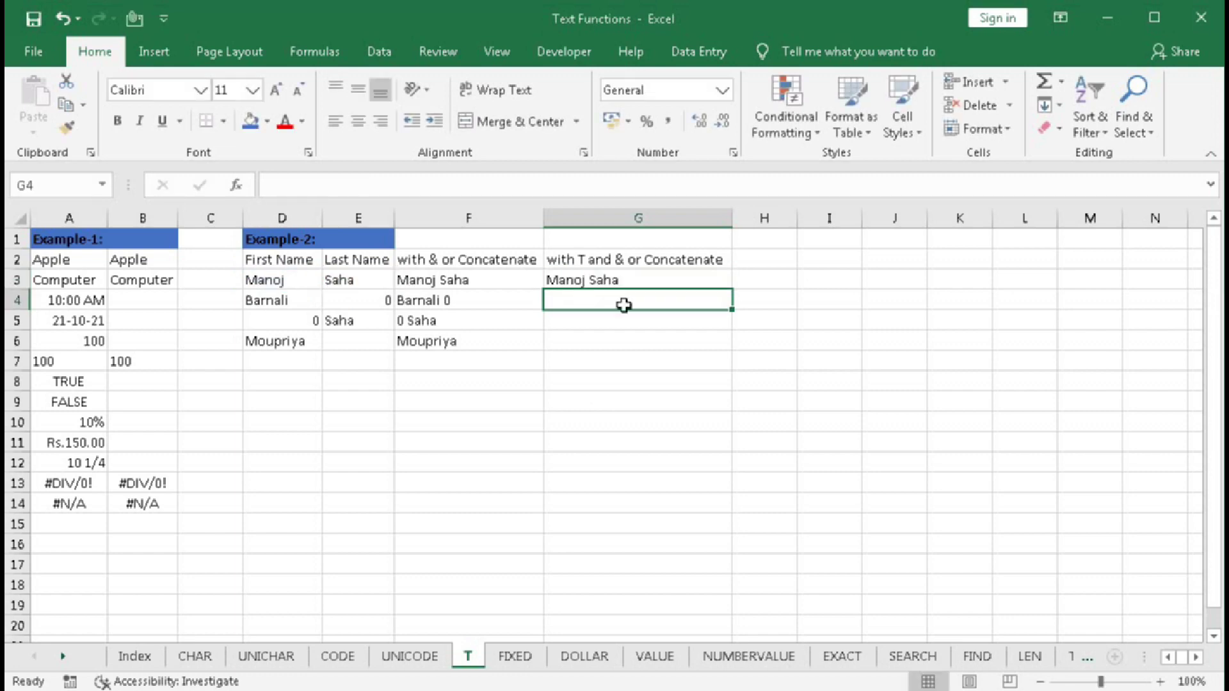
{"action": "left_click", "coordinate": [681, 280]}
{"action": "double_click", "coordinate": [730, 291]}
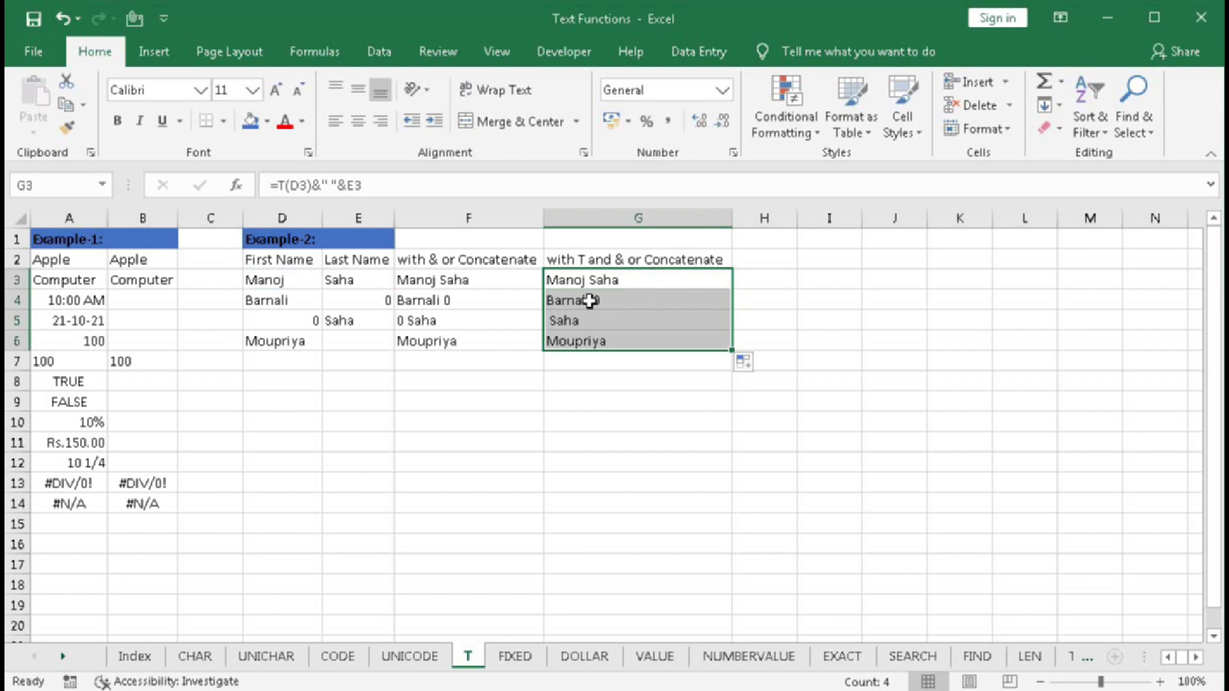
Step: Change G3 to =T(D3)&" "&T(E3) and copy it to G6, removing Barnali's 0
{"action": "double_click", "coordinate": [621, 281]}
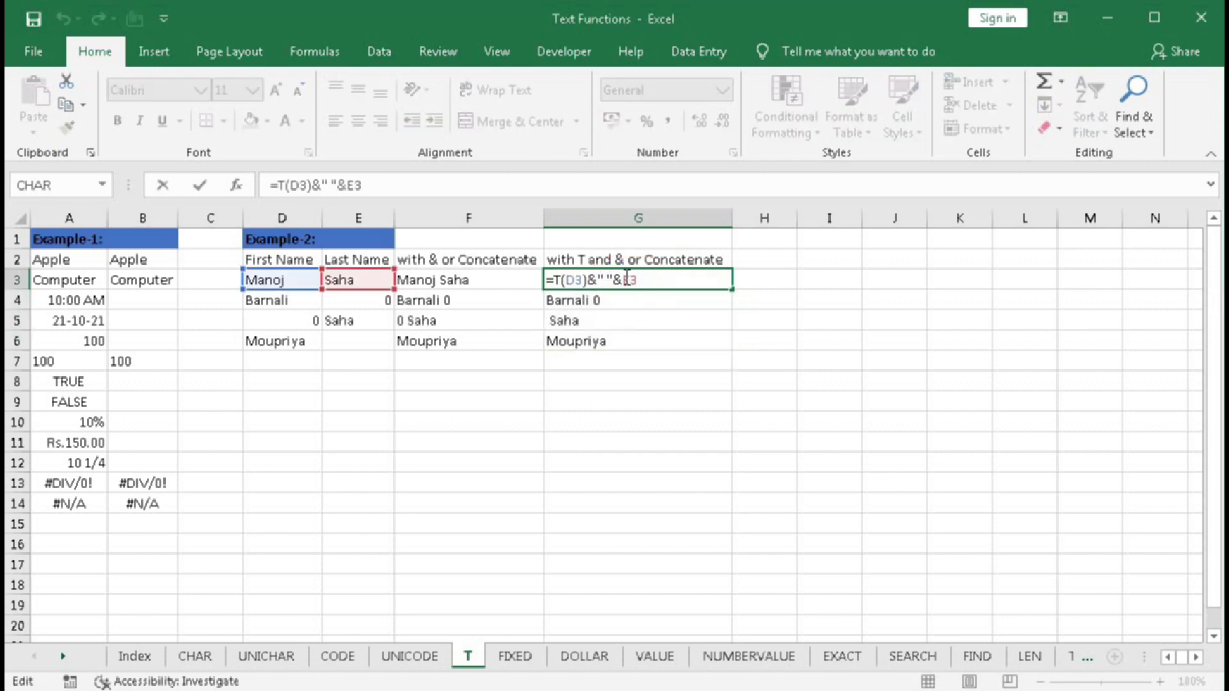
{"action": "left_click", "coordinate": [626, 280]}
{"action": "type", "text": "T(D3"}
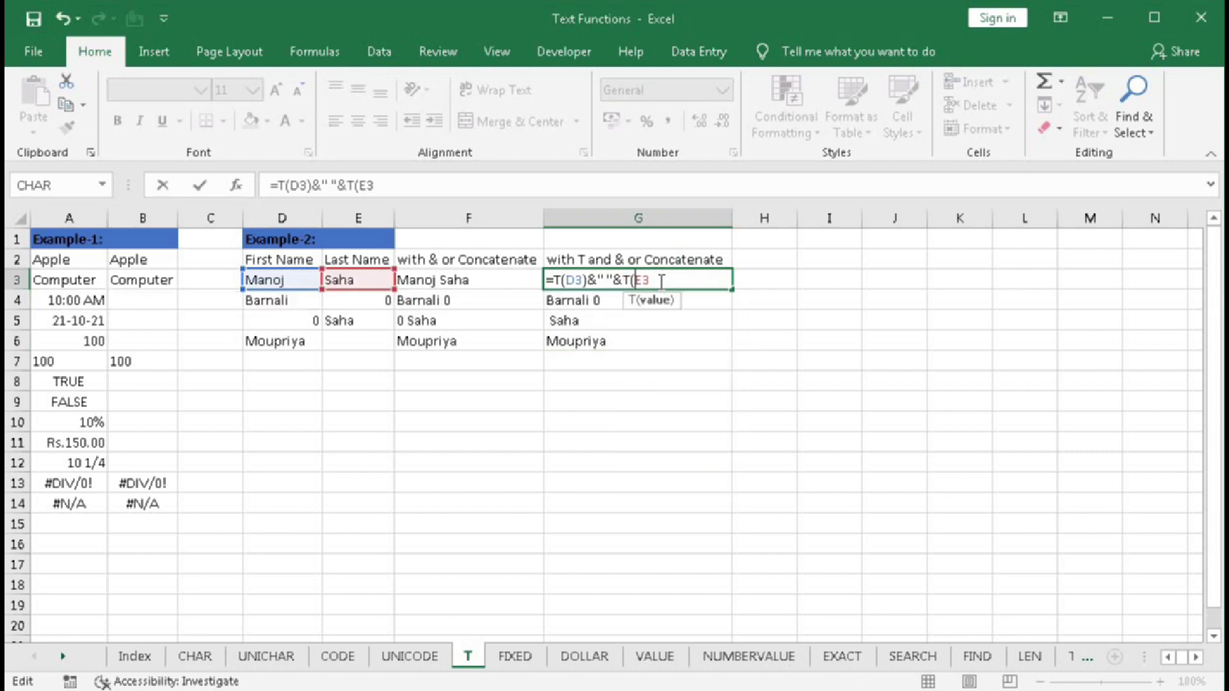
{"action": "type", "text": ")"}
{"action": "key", "text": "Return"}
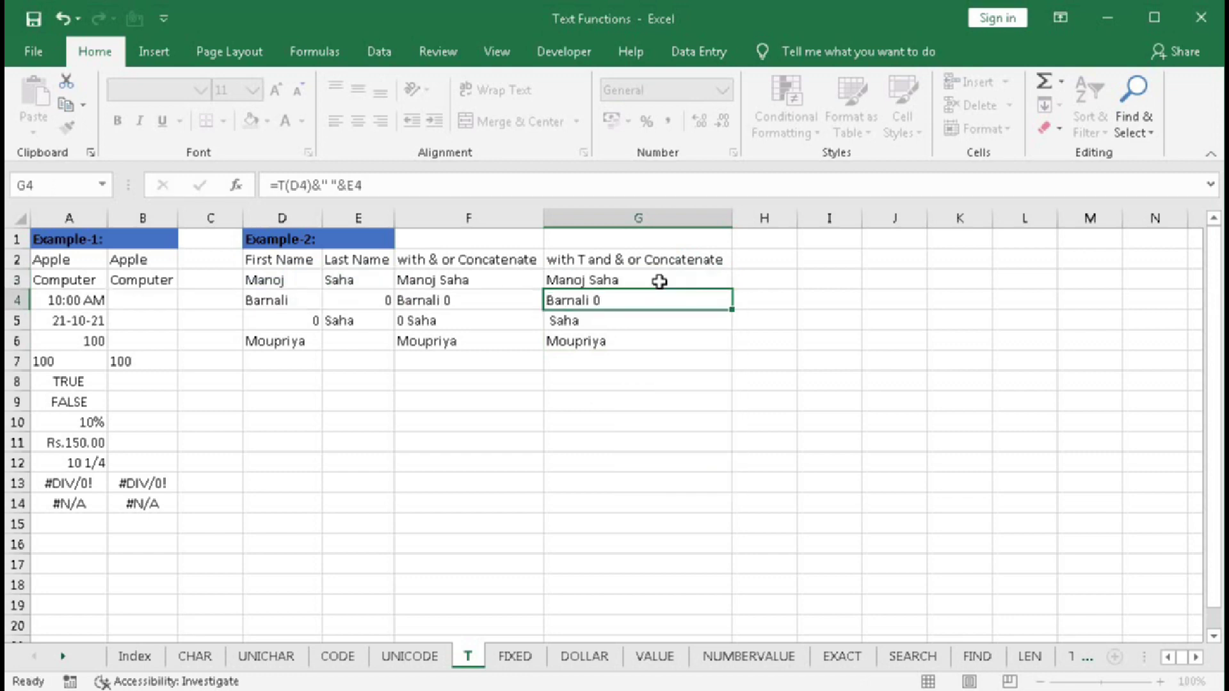
{"action": "left_click", "coordinate": [659, 280]}
{"action": "double_click", "coordinate": [731, 291]}
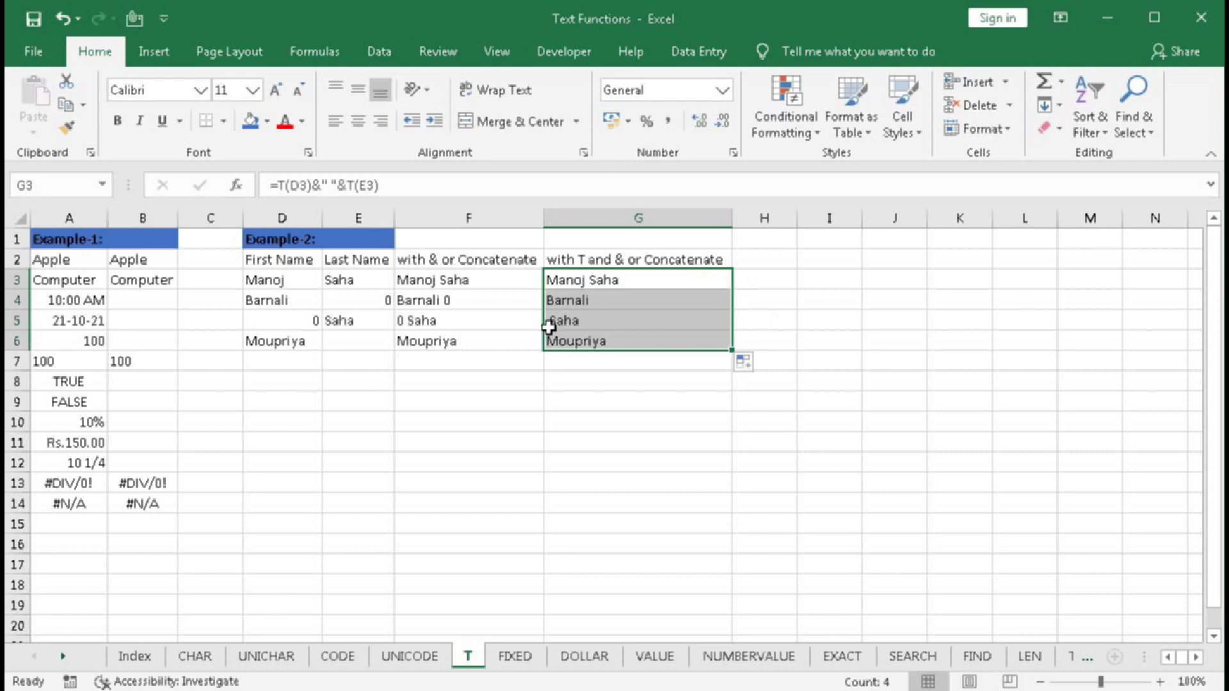
Step: Review the G3 formula's space separator without changing it
{"action": "left_click", "coordinate": [598, 282]}
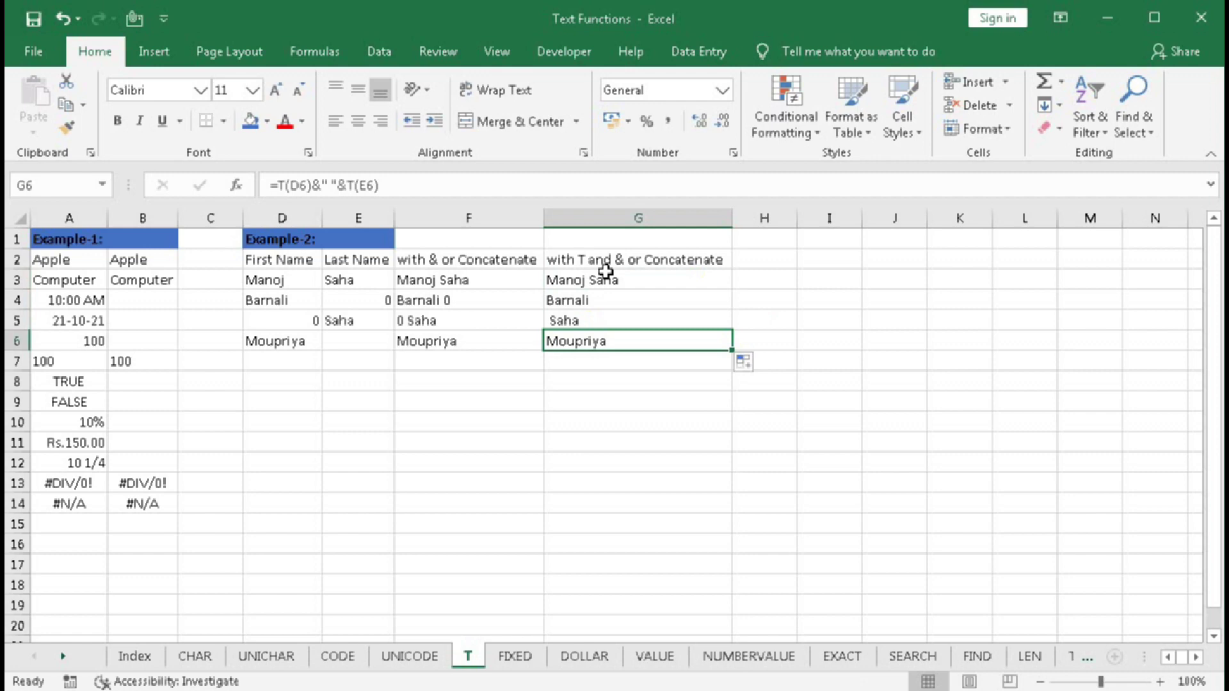
{"action": "left_click", "coordinate": [607, 278]}
{"action": "double_click", "coordinate": [607, 277]}
{"action": "left_click", "coordinate": [602, 280]}
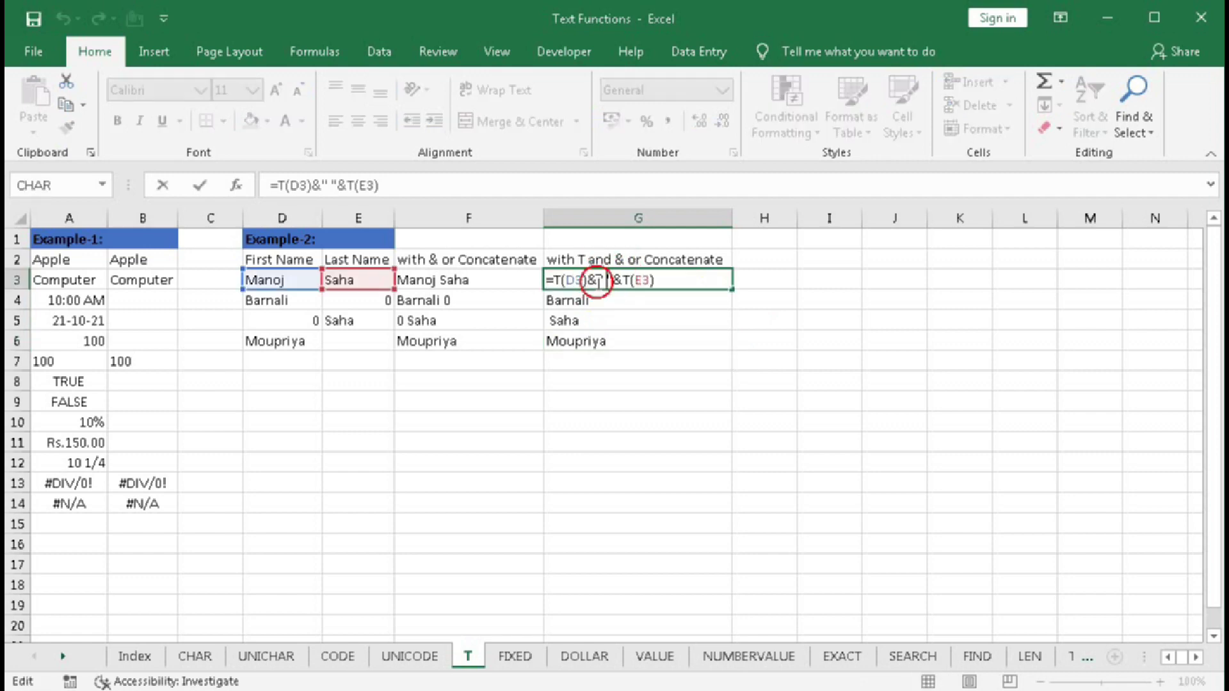
{"action": "key", "text": "ctrl+Return"}
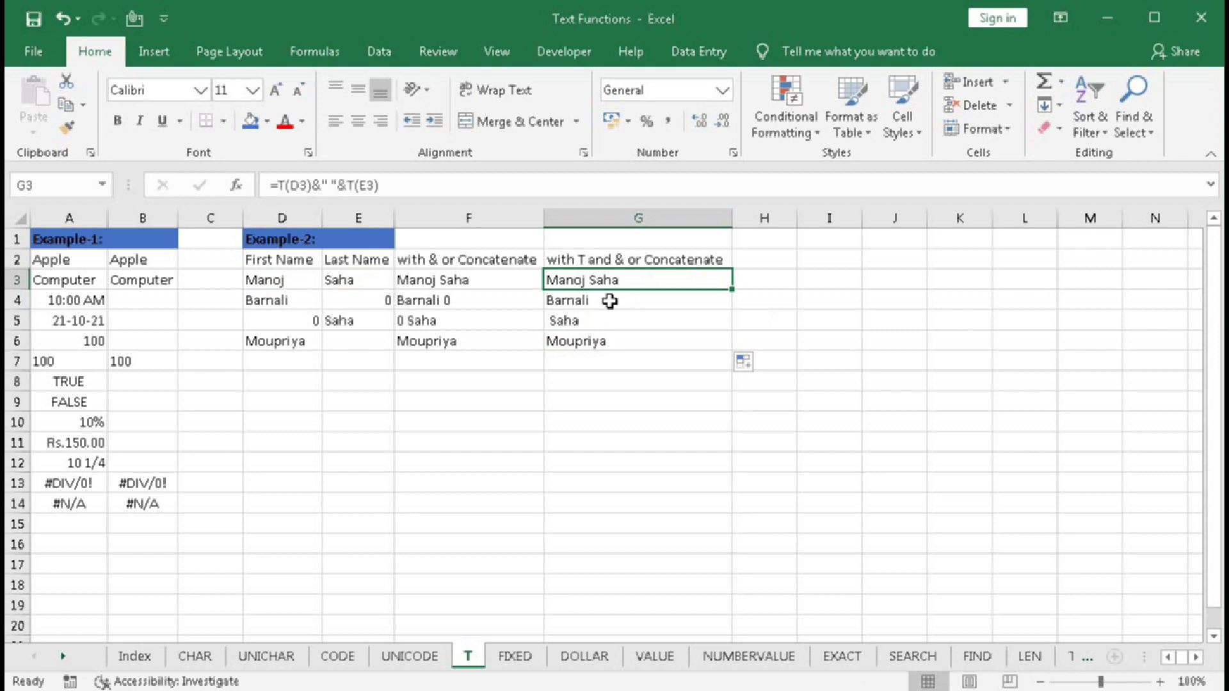
Step: Wrap G3 as =TRIM(T(D3)&" "&T(E3)) and copy it down to G6
{"action": "double_click", "coordinate": [555, 276]}
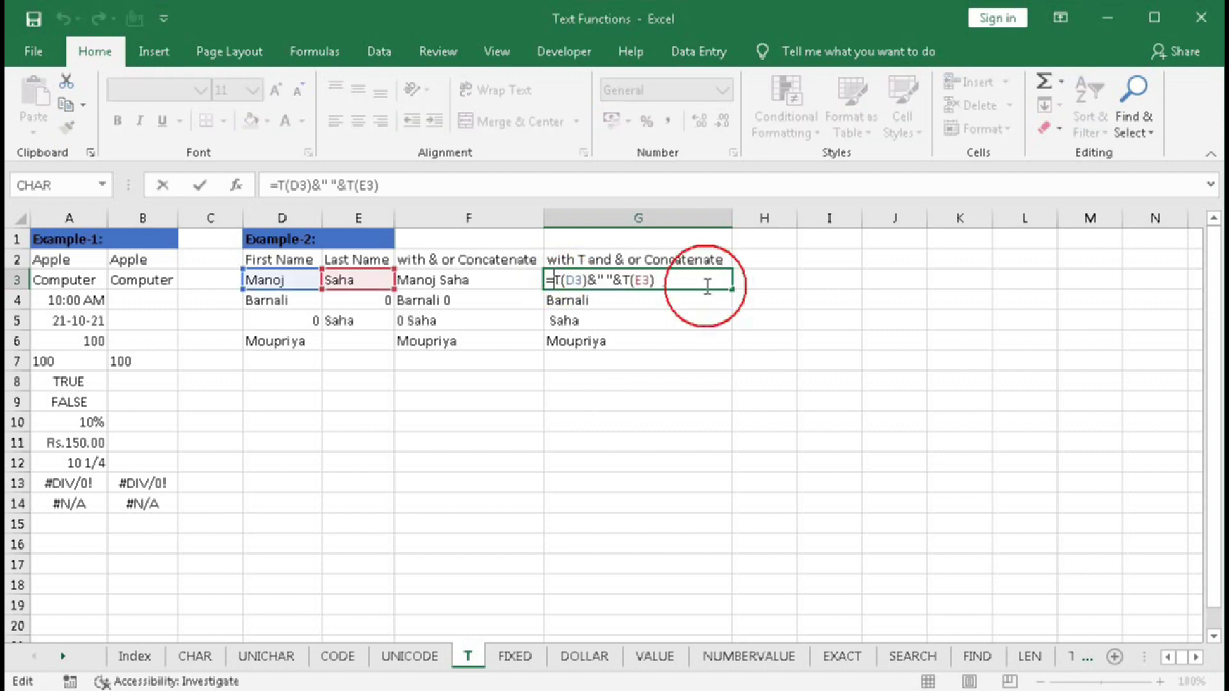
{"action": "type", "text": "trim"}
{"action": "key", "text": "Tab"}
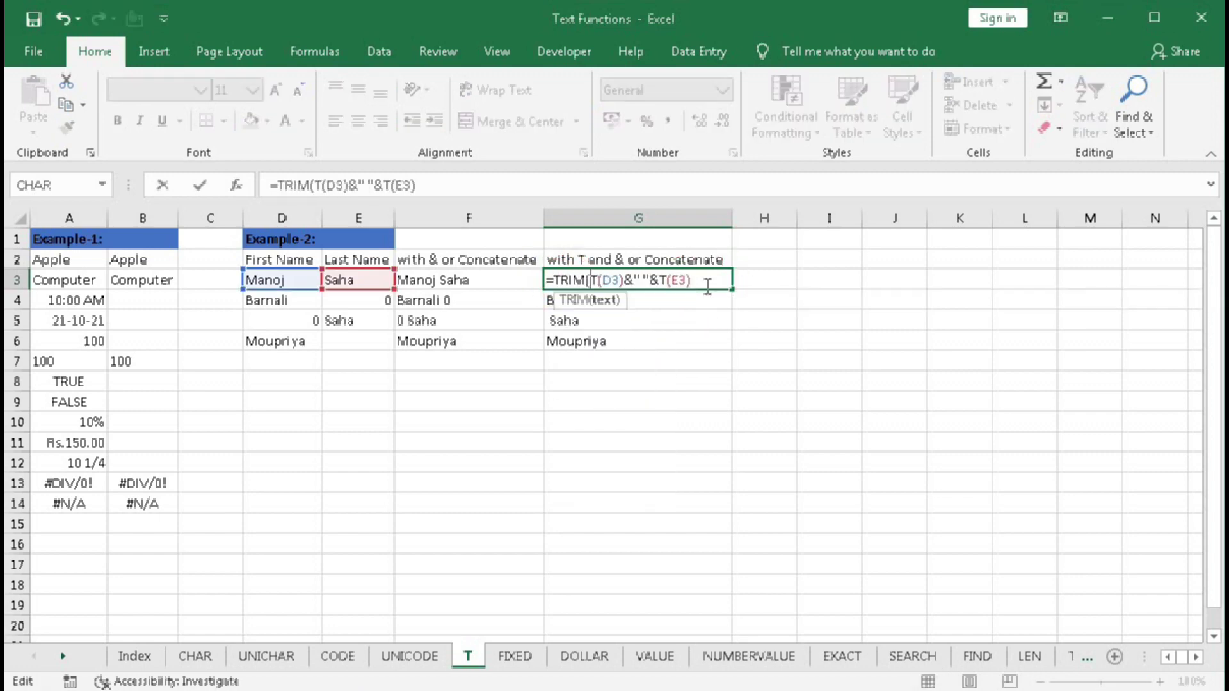
{"action": "type", "text": ")"}
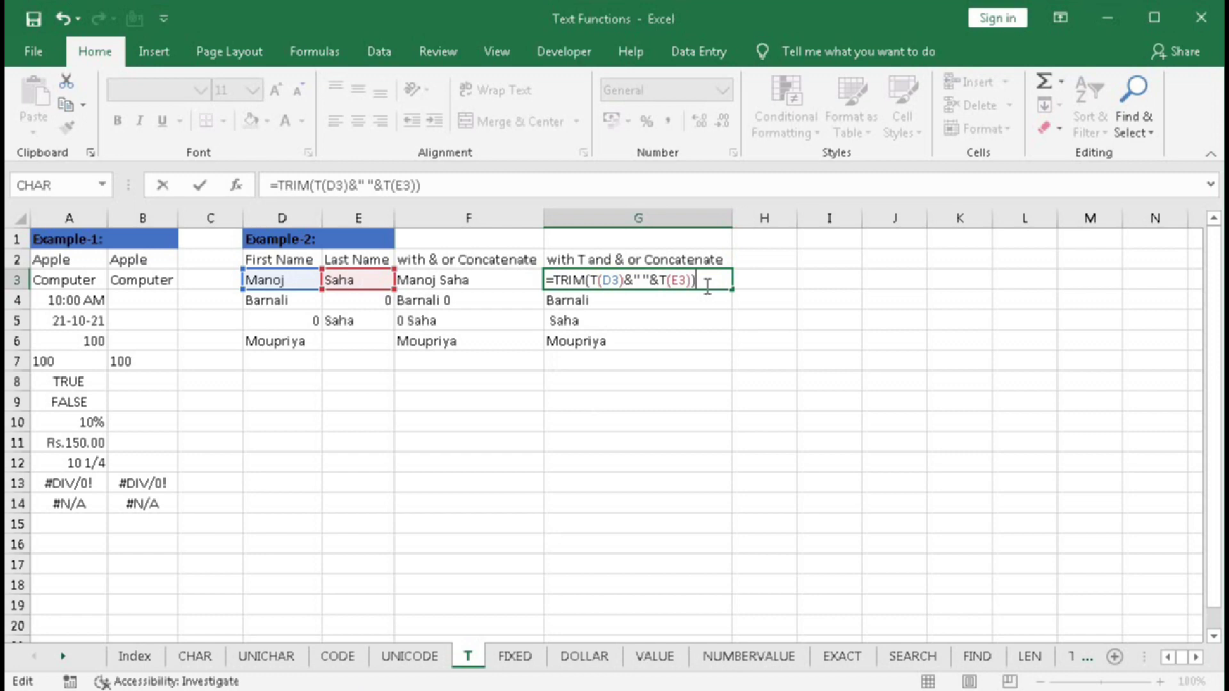
{"action": "key", "text": "Return"}
{"action": "left_click", "coordinate": [705, 285]}
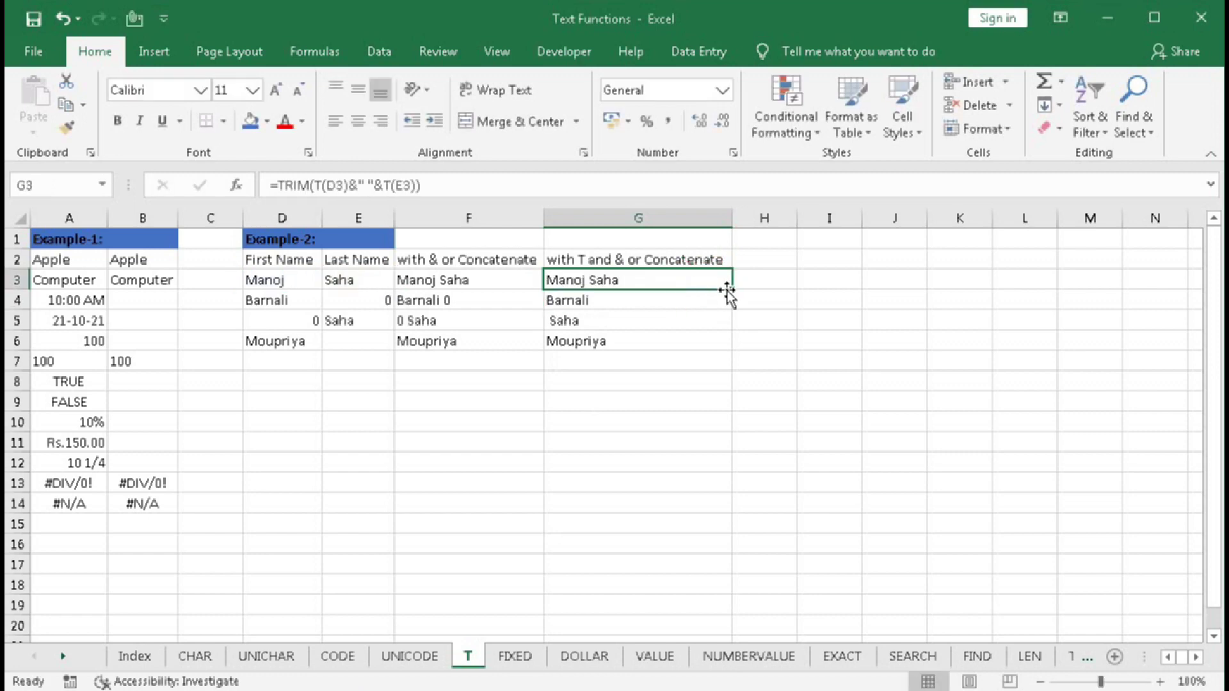
{"action": "double_click", "coordinate": [732, 290]}
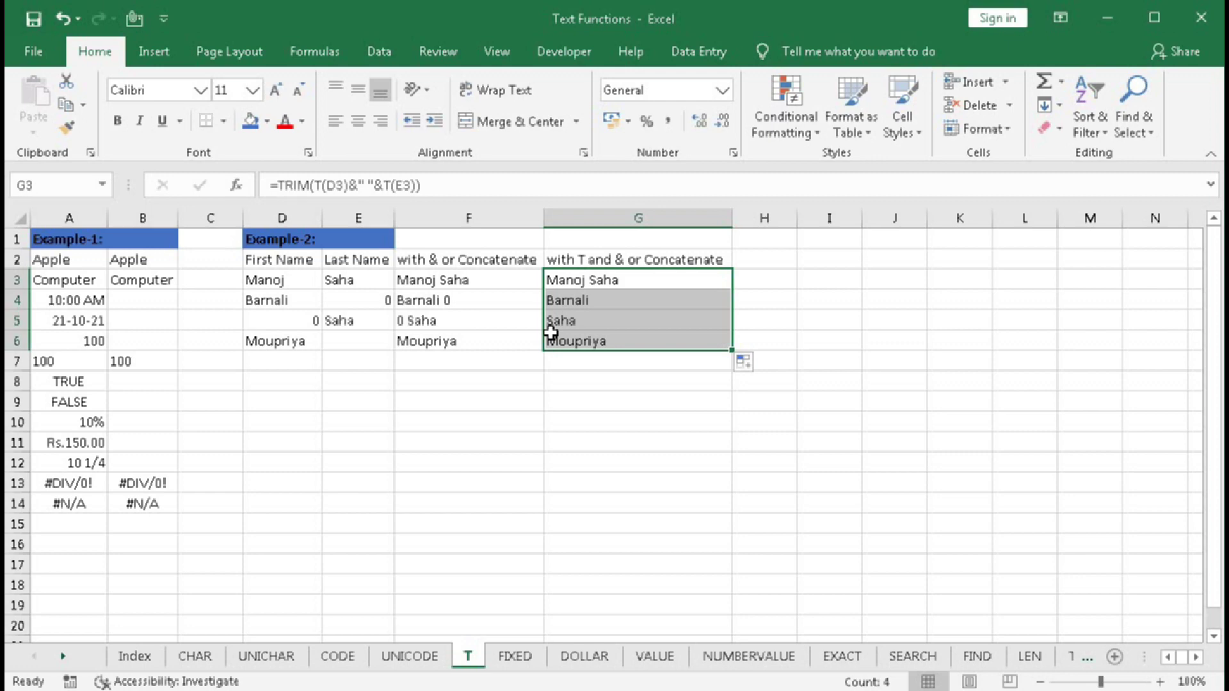
{"action": "left_click", "coordinate": [576, 379]}
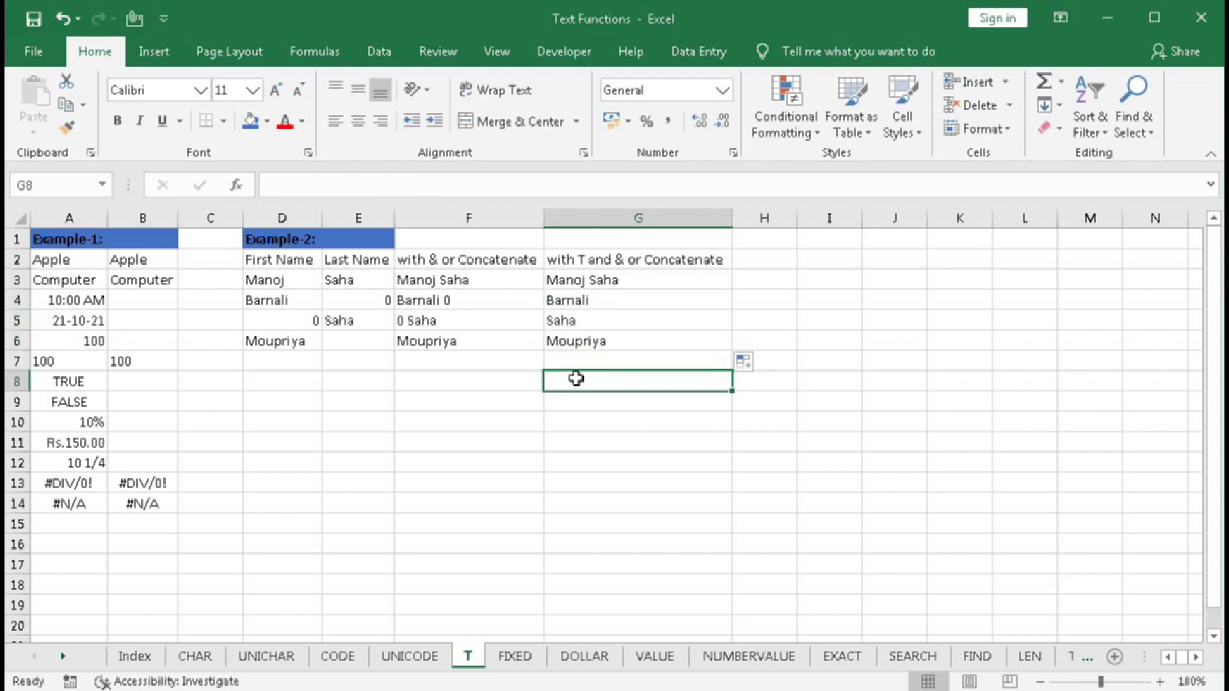